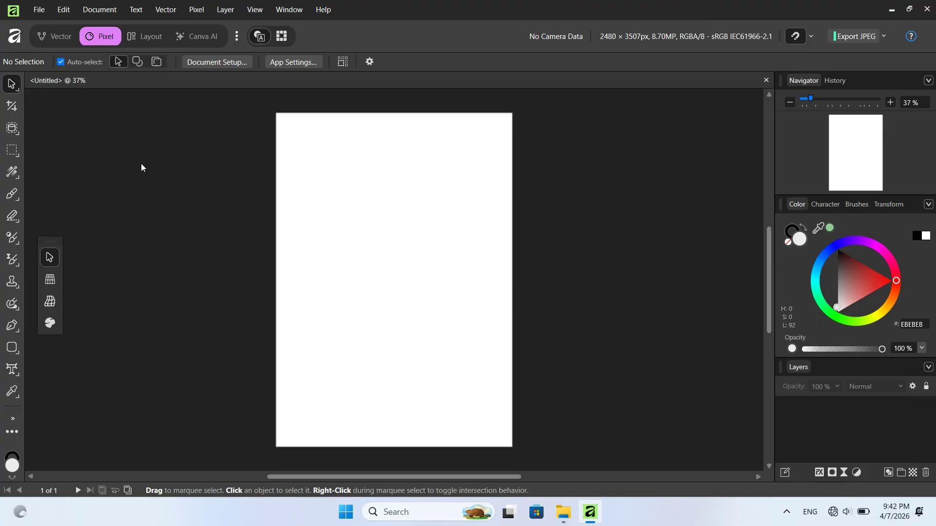
- Place the can image 250906-1.png from the Sprite folder on the page, enlarge it to about 273% and centre it
left_click(563, 512)
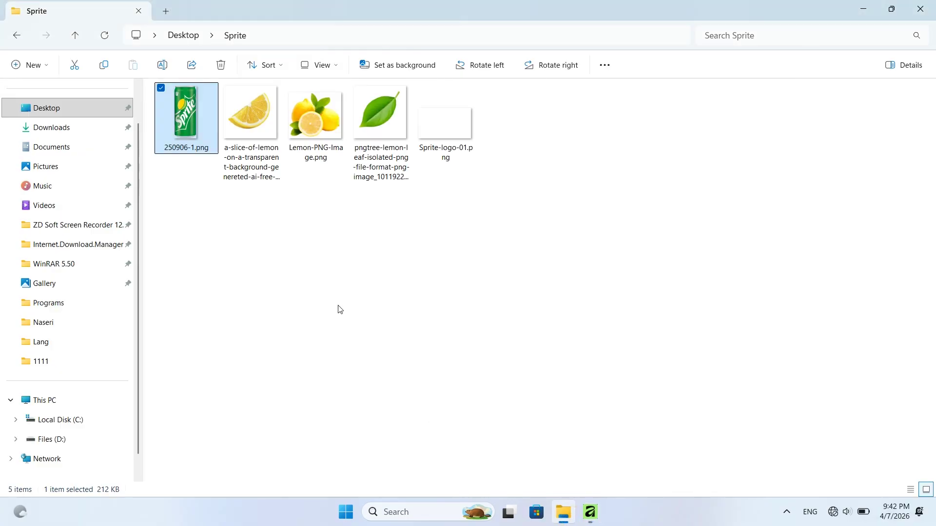
left_click_drag(183, 124, 408, 333)
left_click_drag(389, 286, 388, 283)
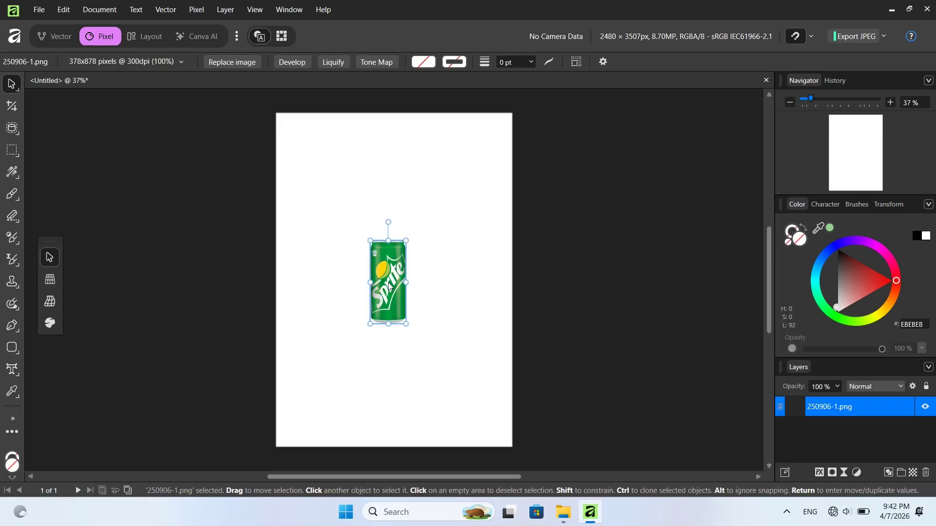
left_click_drag(369, 240, 306, 182)
left_click_drag(395, 235, 402, 240)
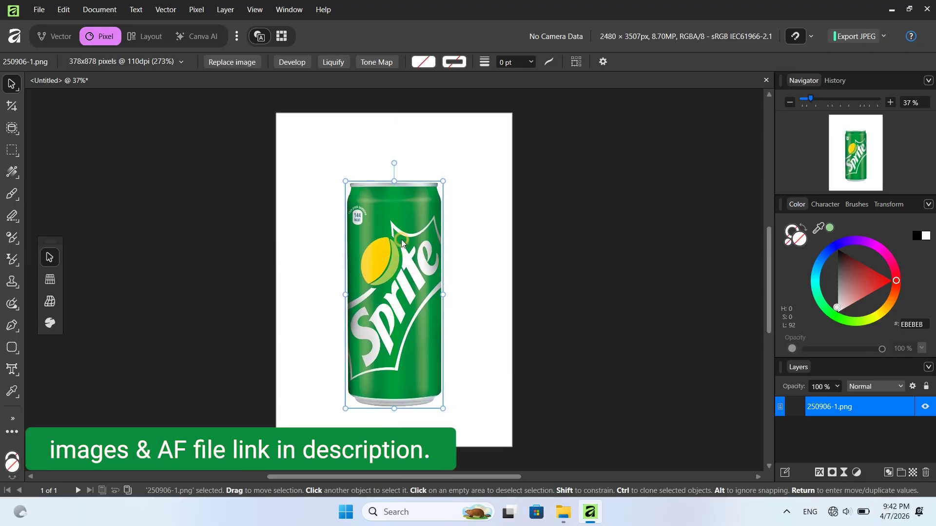
left_click(326, 257)
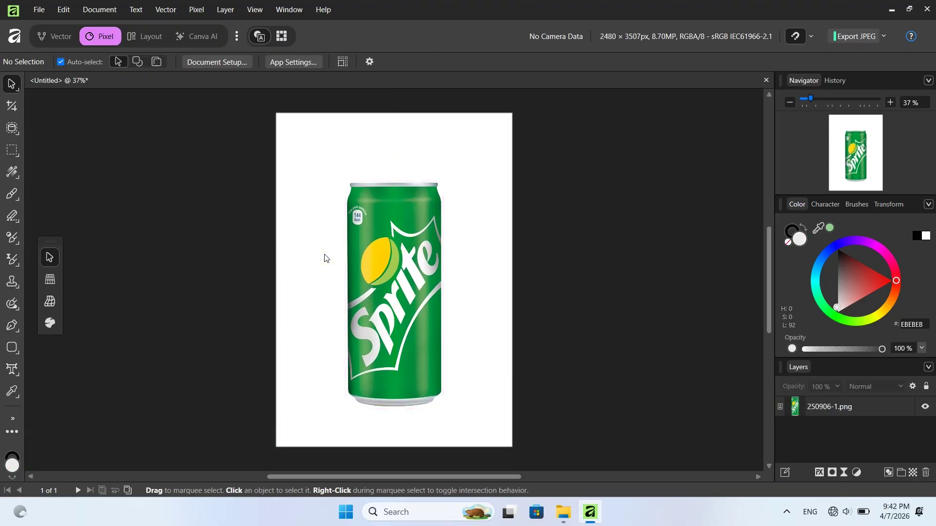
- Add a pixel layer beneath the can and fill it with a vertical linear gradient running from near the page top to the can's lower half
left_click(913, 473)
left_click_drag(845, 411, 842, 443)
key("g")
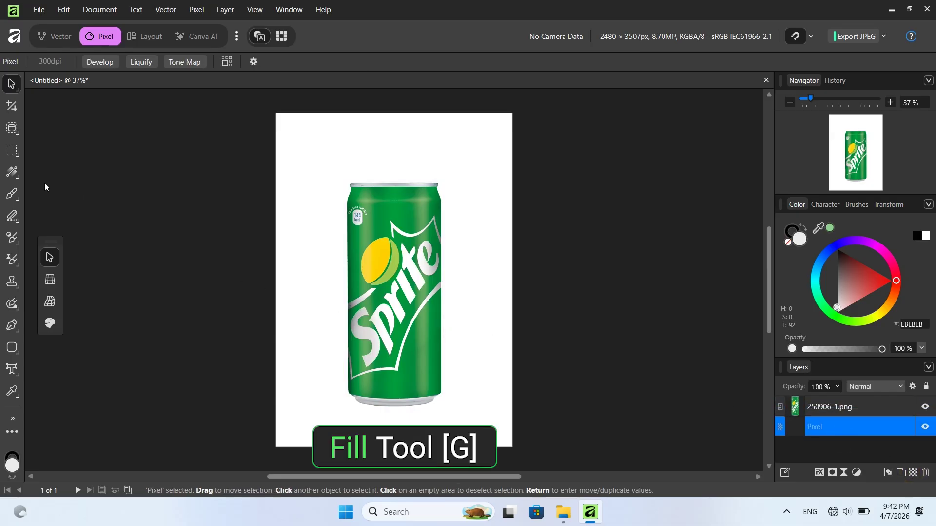
left_click(12, 173)
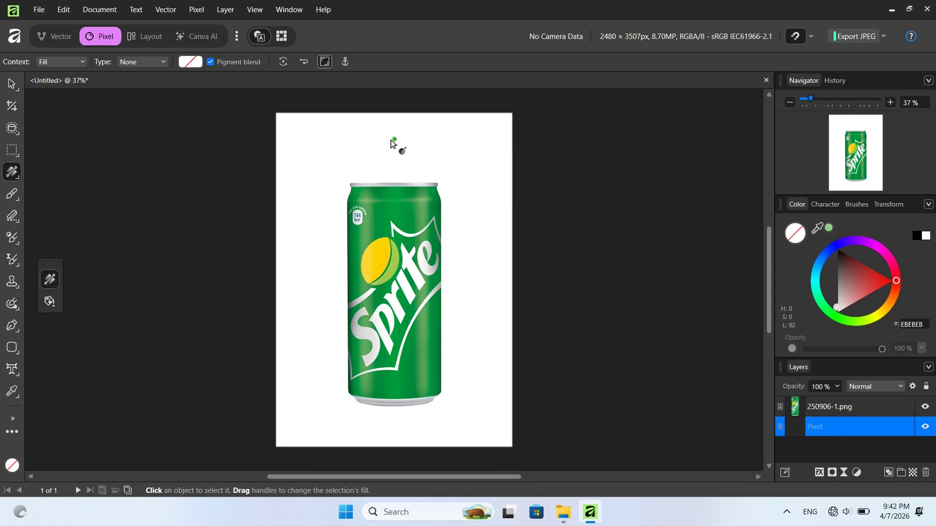
left_click_drag(394, 139, 401, 343)
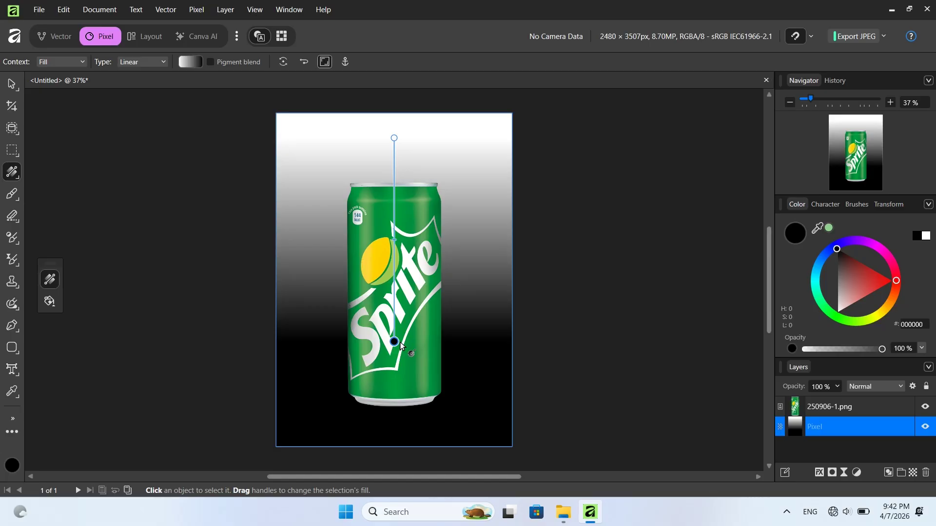
- Recolour the background gradient with sampled greens, 65A961 for the lower stop and 36964C for the upper stop
left_click_drag(817, 230, 422, 328)
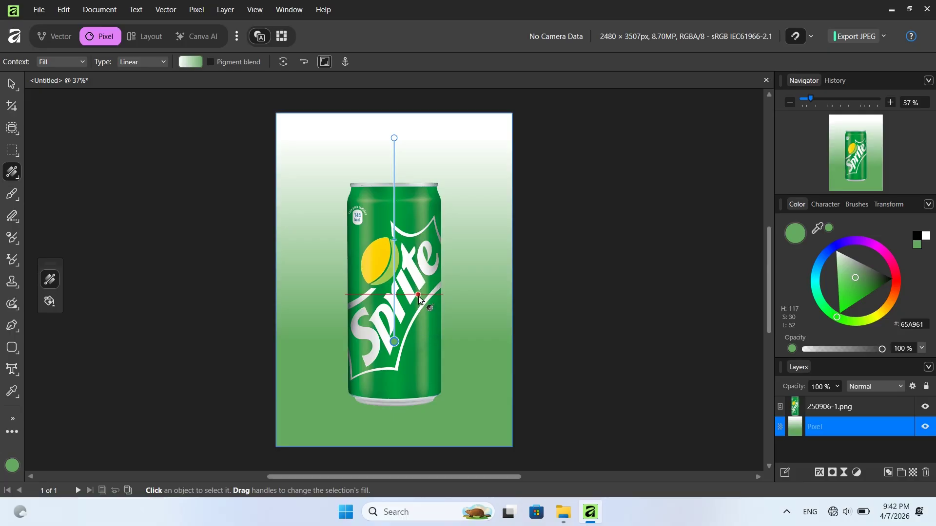
left_click(394, 139)
left_click_drag(790, 238, 428, 214)
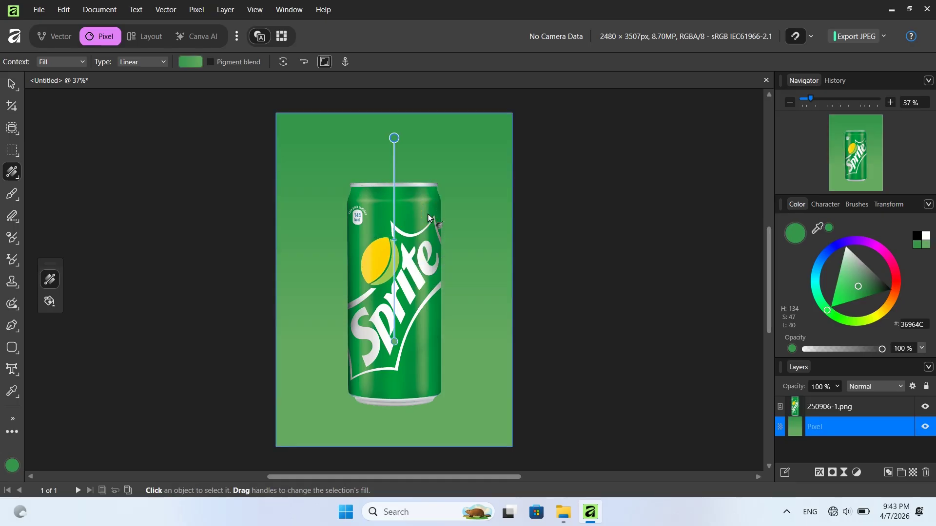
- Add the art text "SPRITE DRINK" at 36 pt above the can
left_click(10, 366)
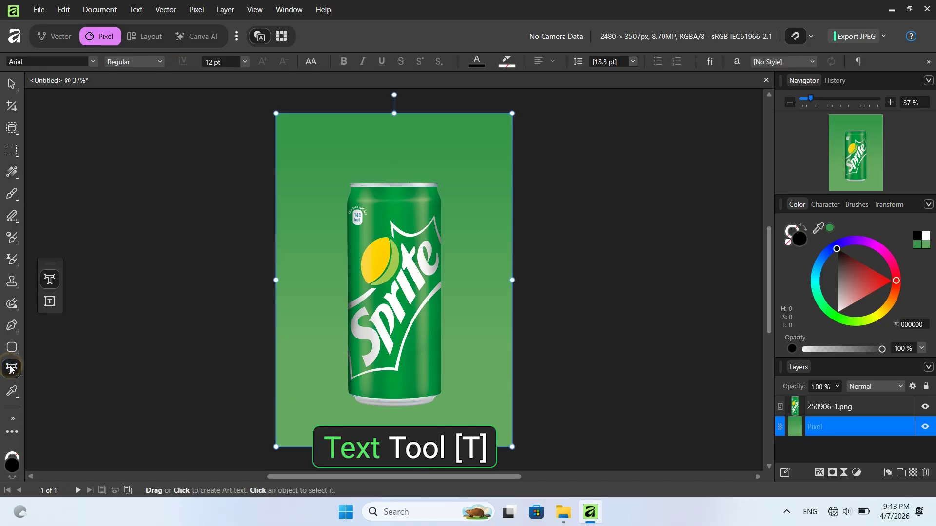
left_click(244, 62)
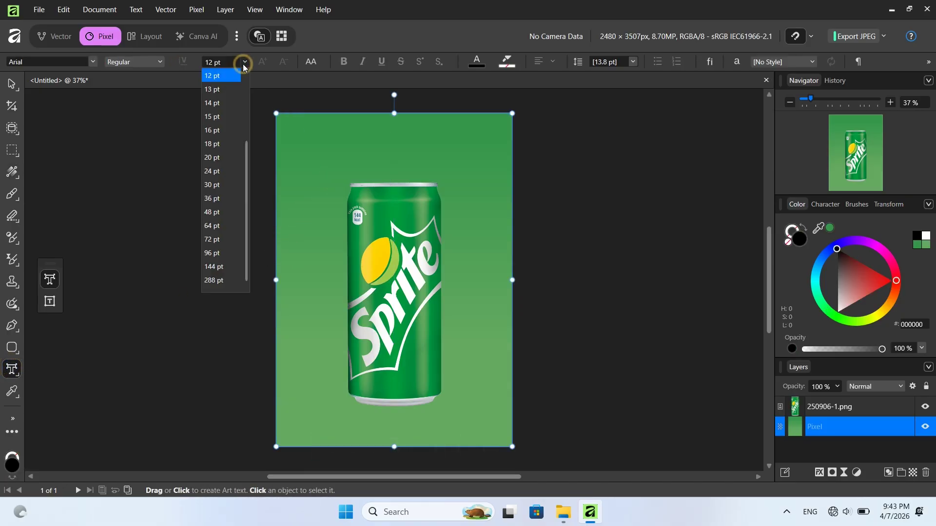
left_click(217, 199)
left_click(336, 155)
type("SPRITE DRINK")
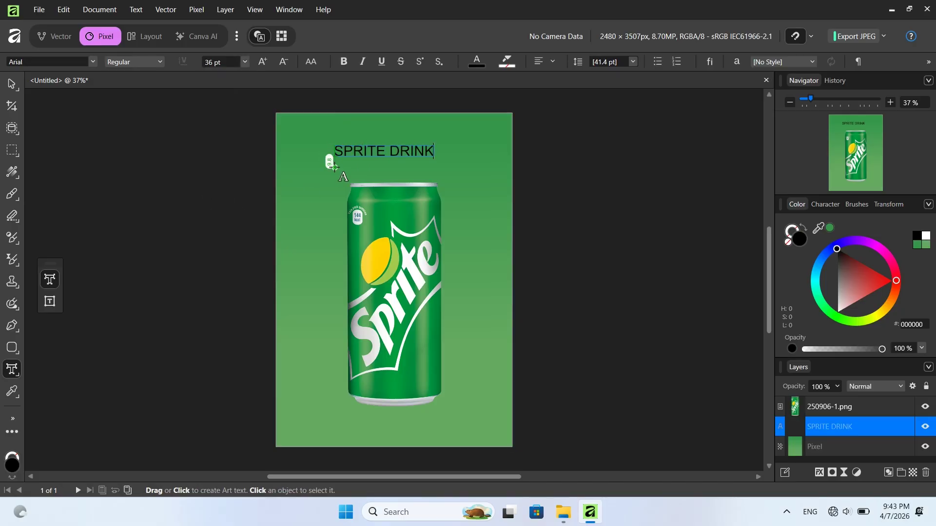
key("Escape")
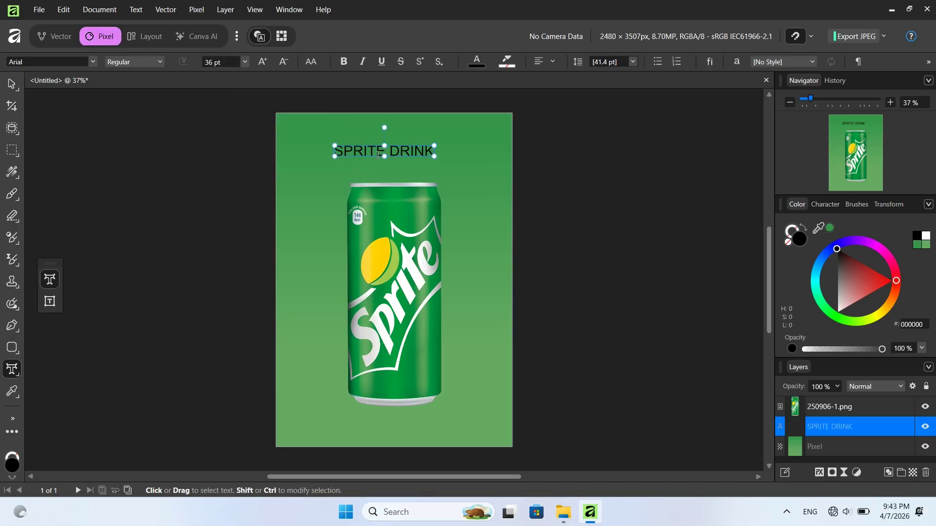
- Set the "SPRITE DRINK" text in PF Din Text Universal Bold
triple_click(380, 152)
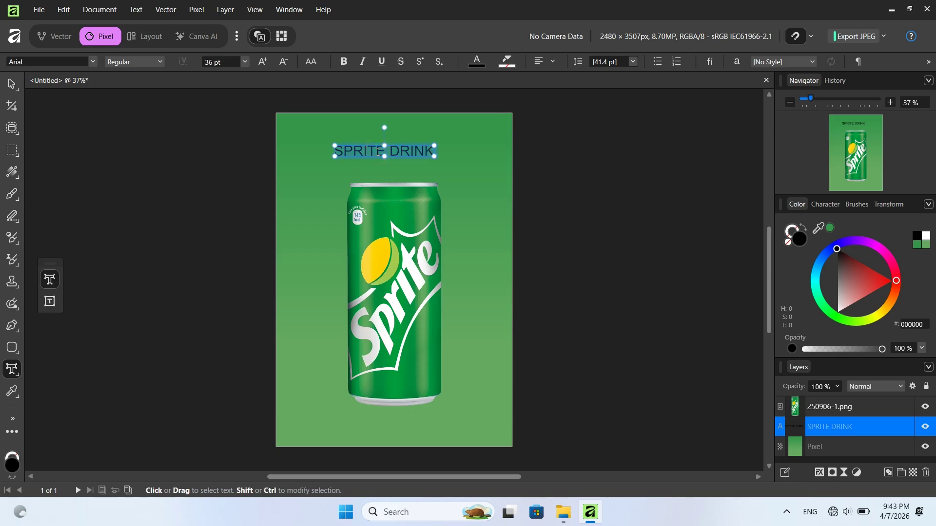
left_click(94, 63)
left_click(35, 74)
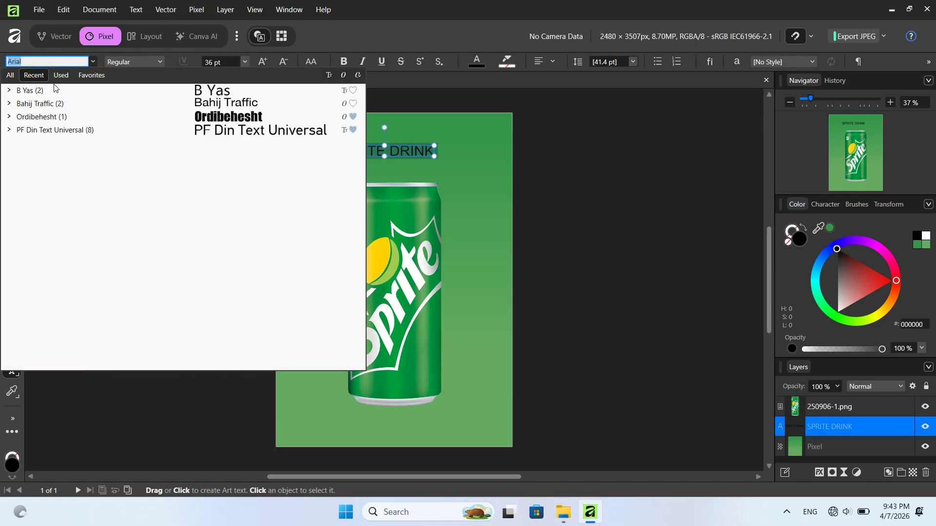
left_click(63, 129)
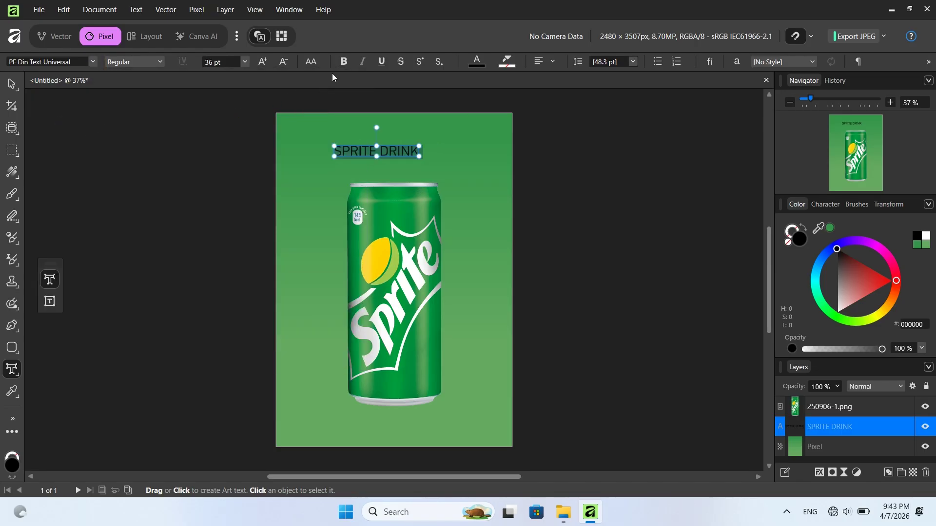
left_click(343, 63)
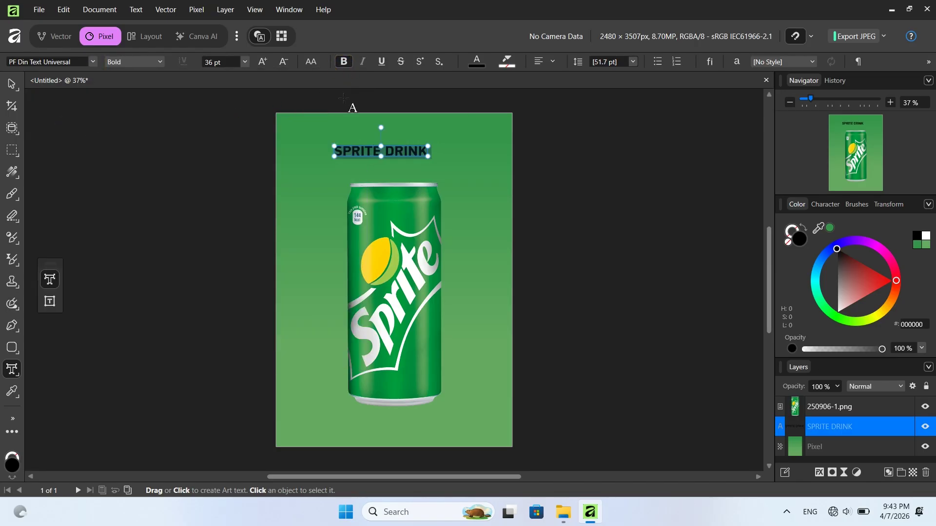
- Enlarge the "SPRITE DRINK" heading to about 45.4 pt, centred above the can, and shift the can slightly down
left_click_drag(334, 157, 323, 165)
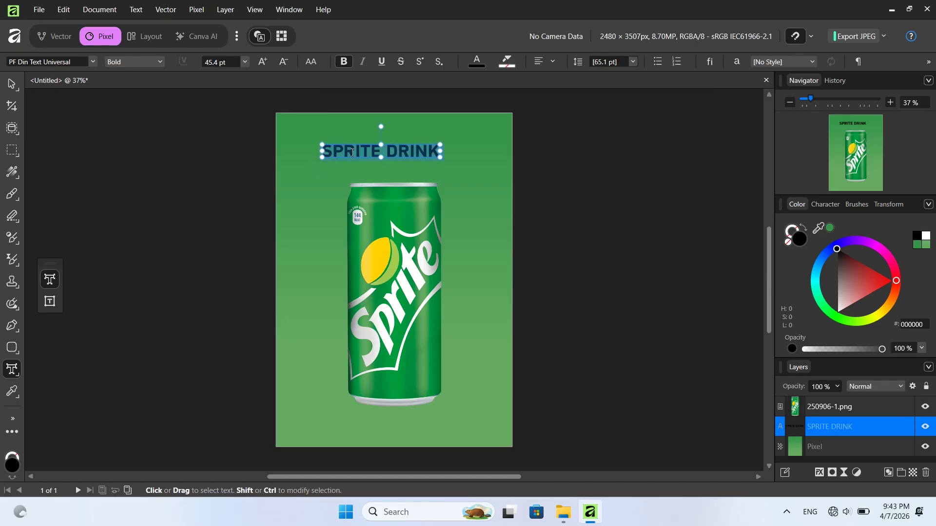
left_click(12, 84)
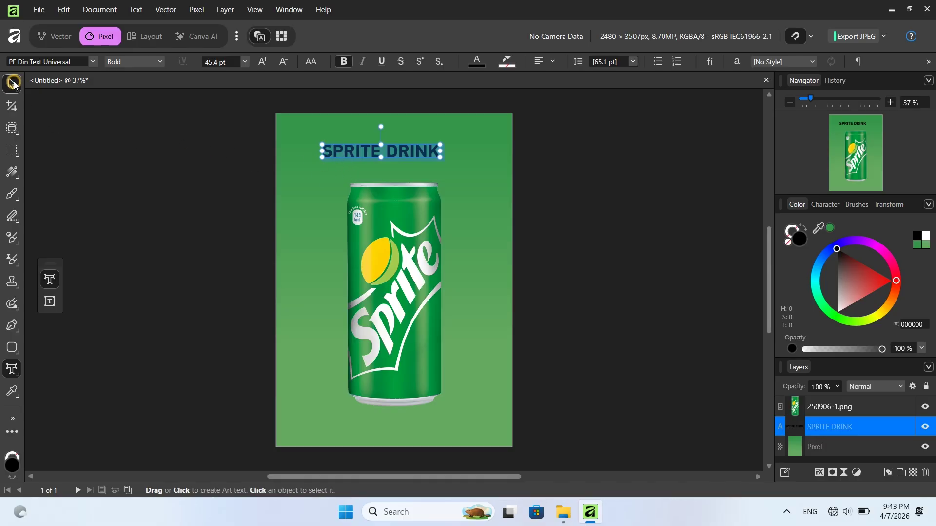
left_click_drag(356, 154, 367, 155)
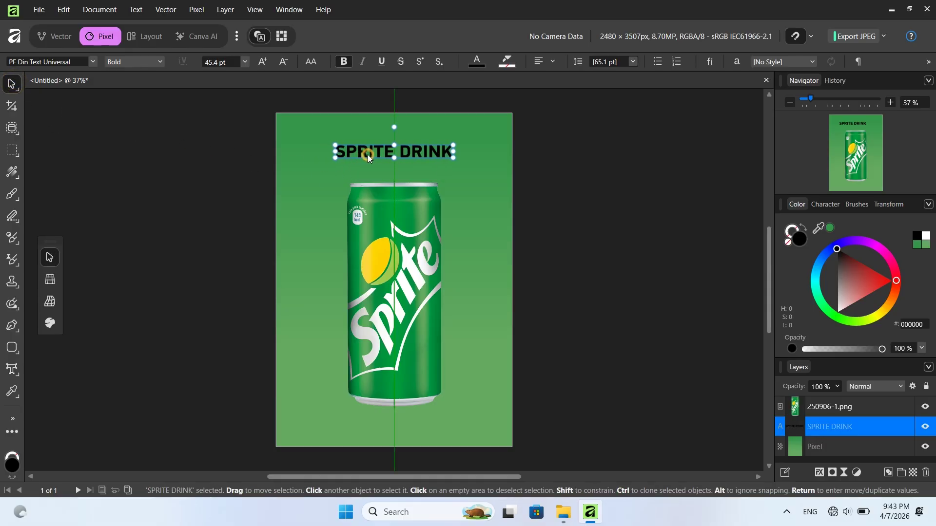
left_click_drag(368, 154, 367, 162)
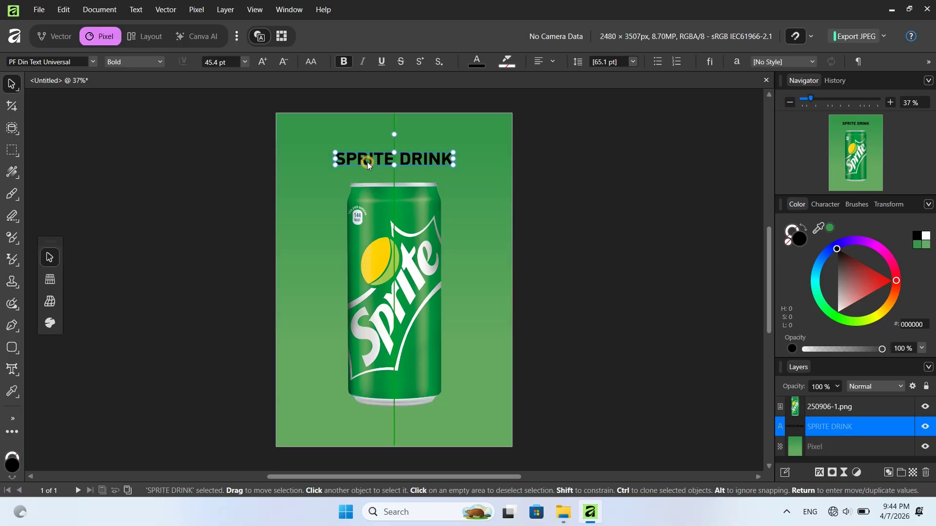
left_click(397, 229)
left_click_drag(397, 228, 397, 238)
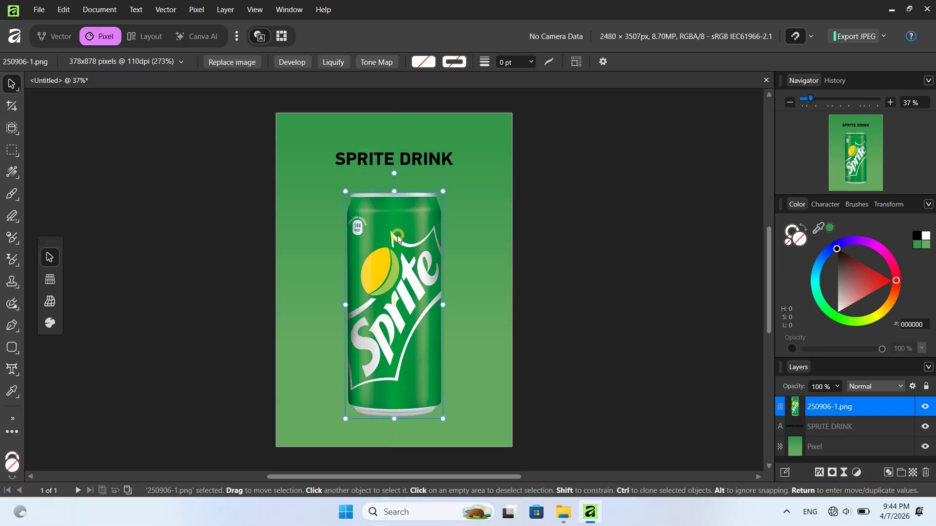
- Duplicate the heading just below itself and replace the copy's text with "FRESH" and "DRINK" on two lines
left_click(361, 154)
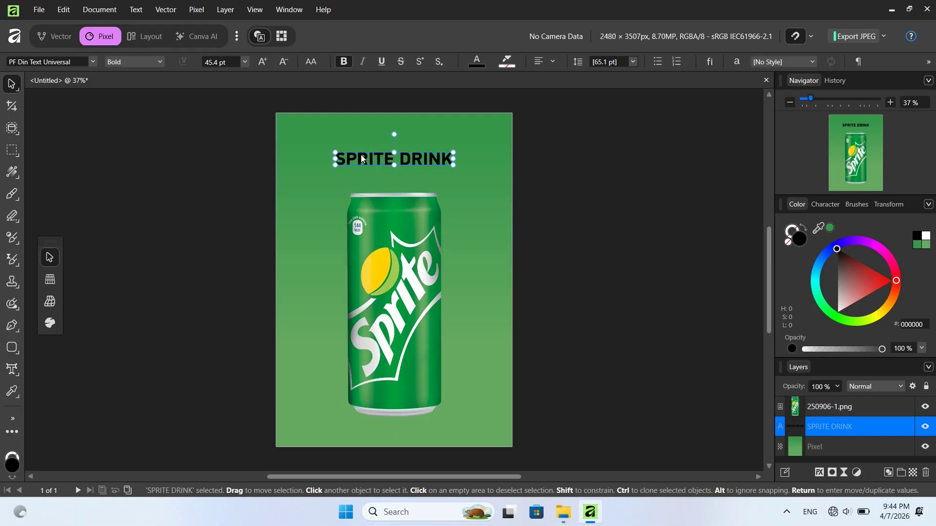
left_click_drag(364, 161, 363, 175)
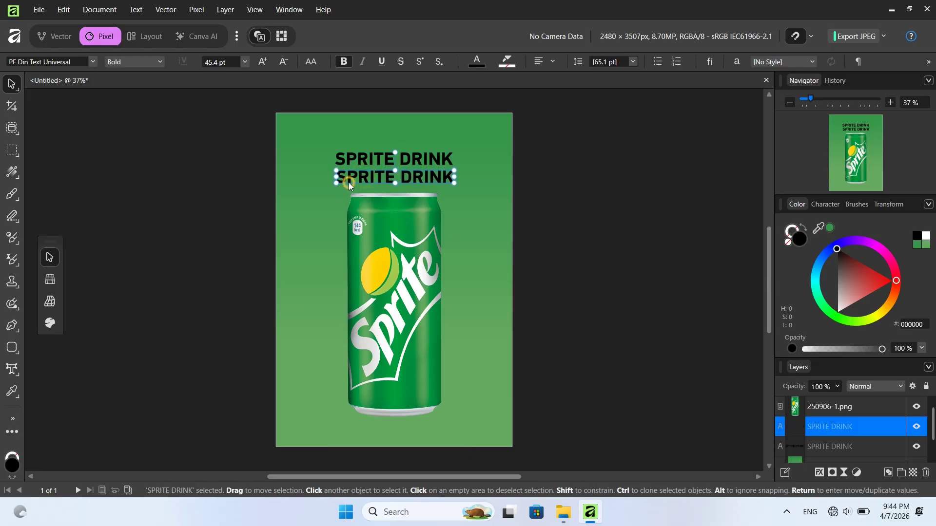
double_click(349, 181)
triple_click(366, 179)
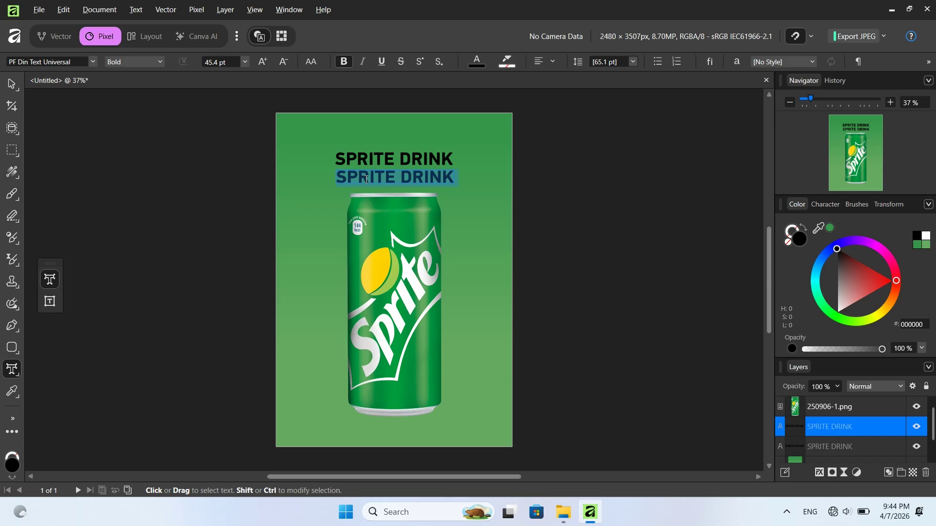
type("FRESH ")
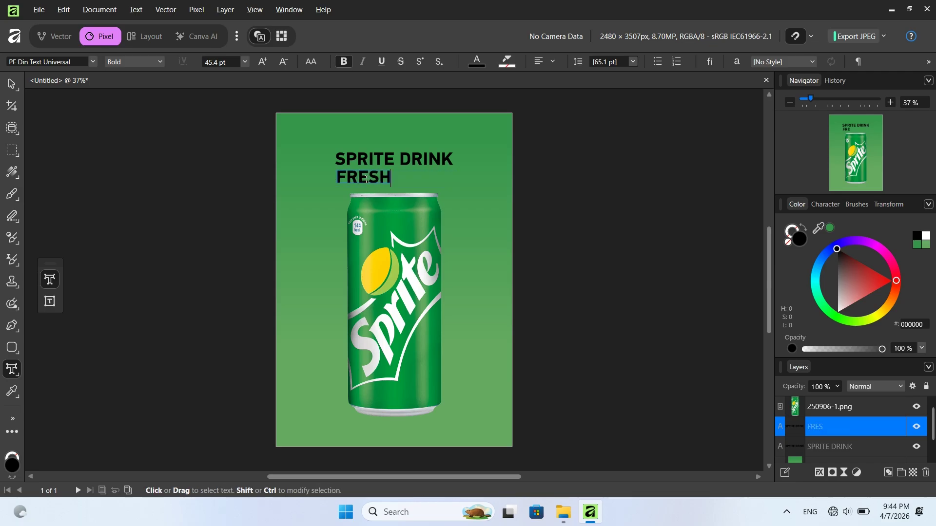
type("DRINK")
- Change the font of the two-line "FRESH DRINK" text to Ordibehesht
key("ctrl+a")
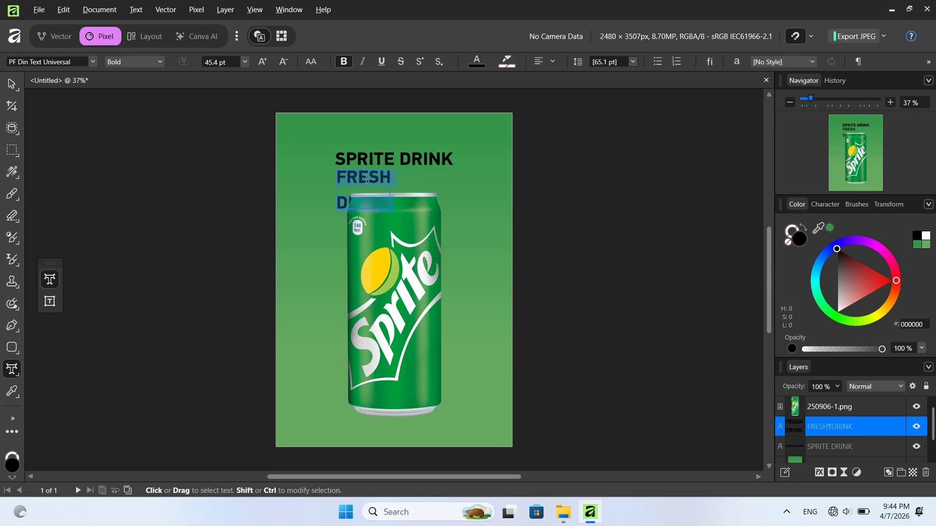
left_click(93, 62)
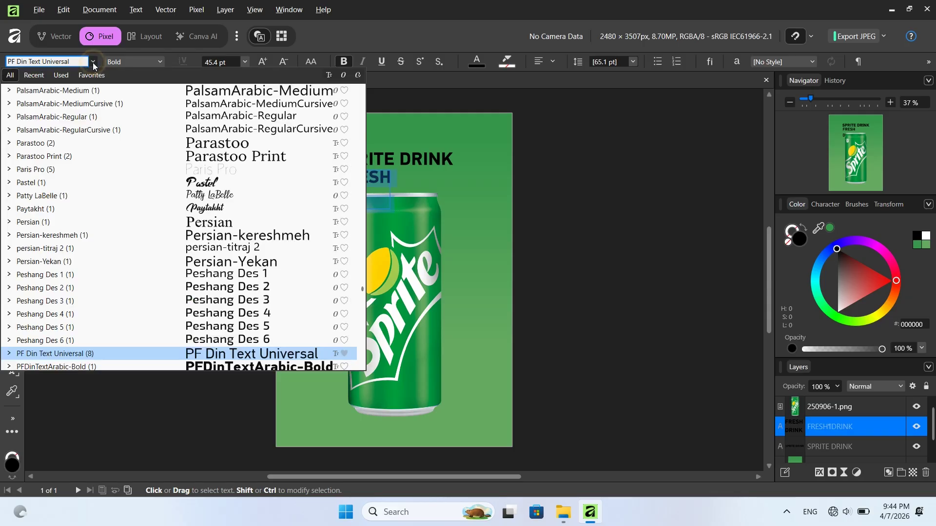
left_click(33, 75)
left_click(218, 118)
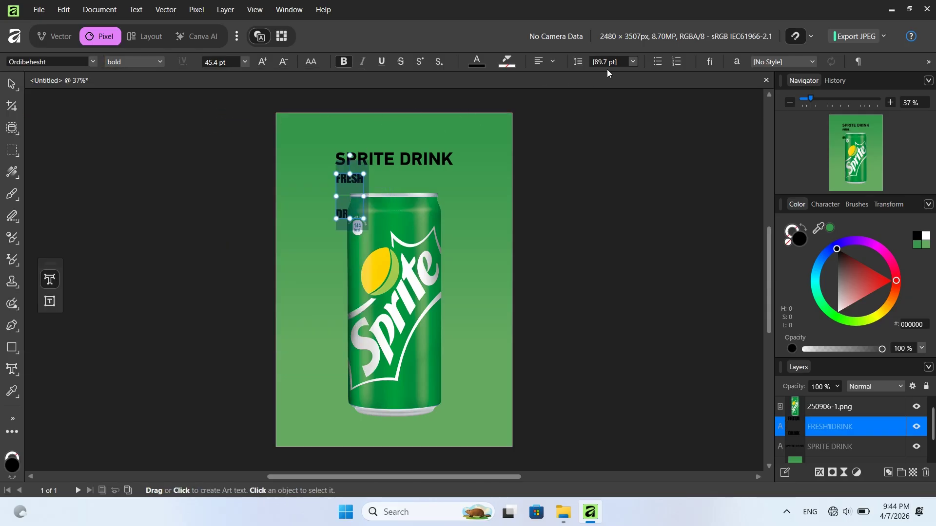
- Set the leading of the "FRESH DRINK" text to 170 pt
left_click(632, 61)
left_click(618, 61)
triple_click(618, 61)
type("1")
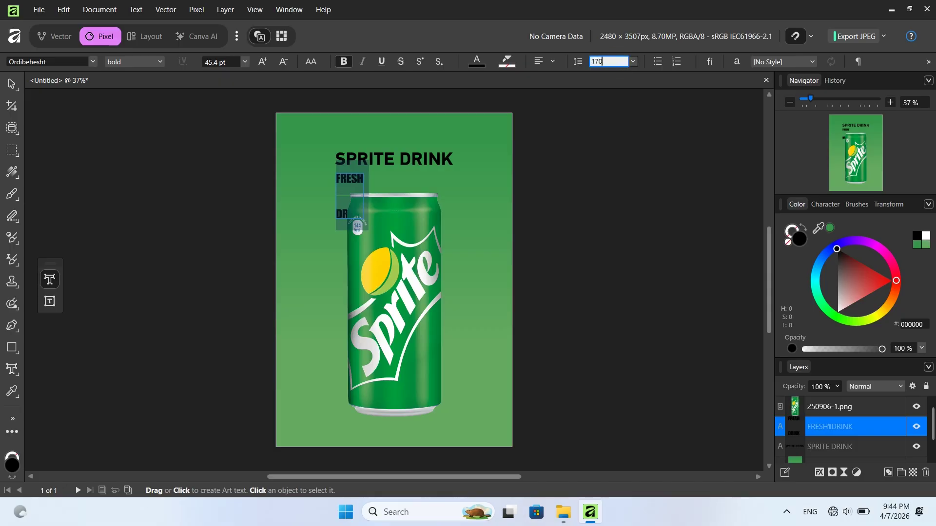
type("70")
key("Return")
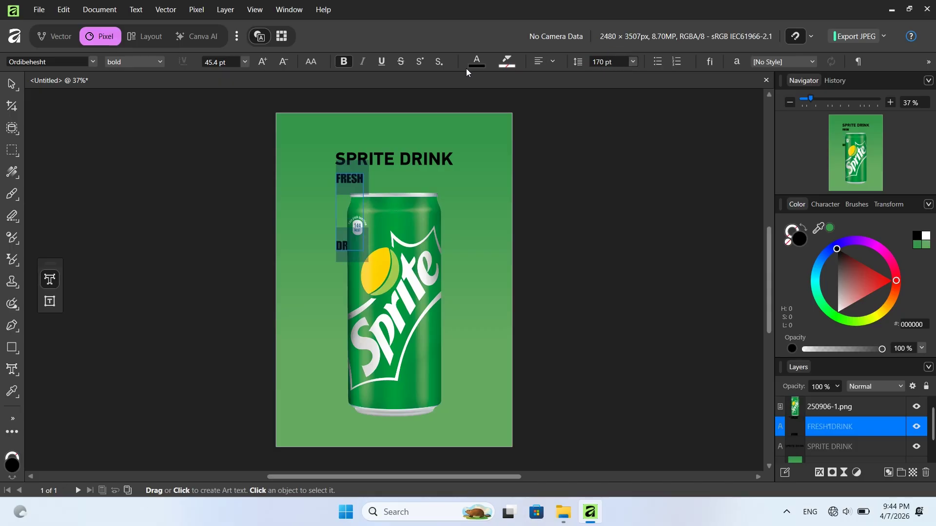
- Set the font size of the "FRESH DRINK" text to 288 pt
left_click(244, 62)
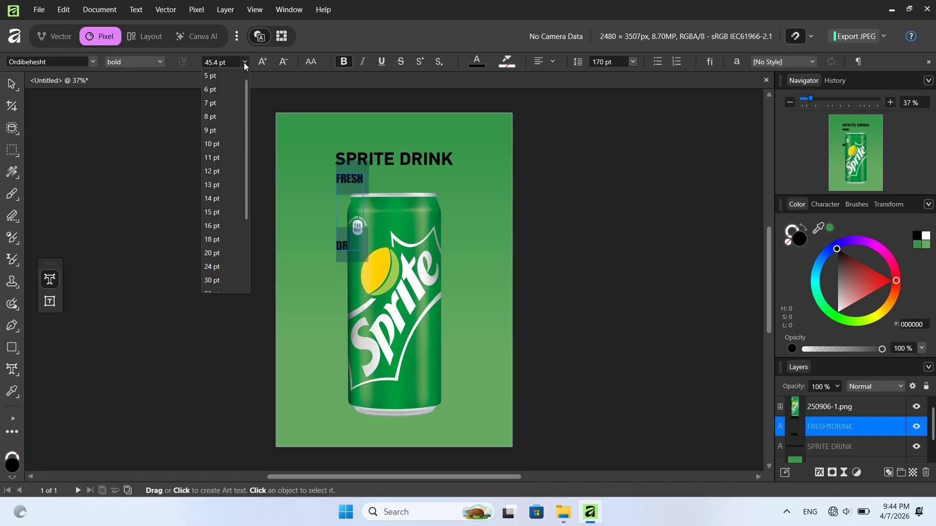
left_click_drag(244, 204, 245, 262)
scroll(224, 282, "down", 1)
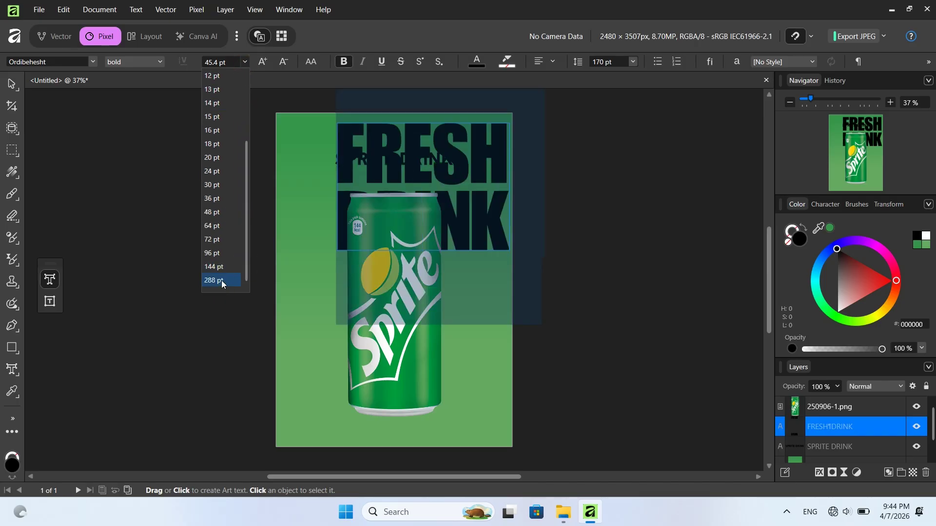
left_click(221, 280)
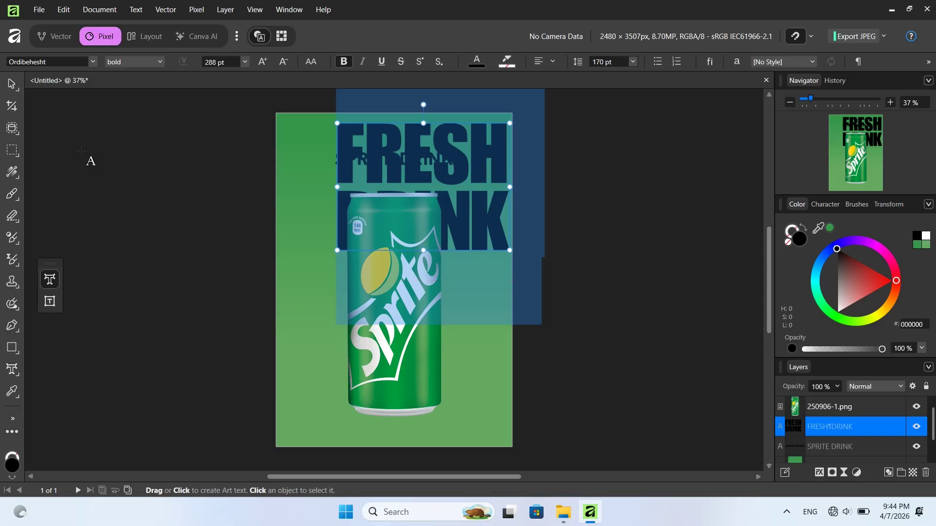
- Move the large "FRESH DRINK" text behind the upper part of the can, just below the "SPRITE DRINK" heading
left_click(3, 86)
left_click(331, 232)
left_click_drag(331, 232, 321, 264)
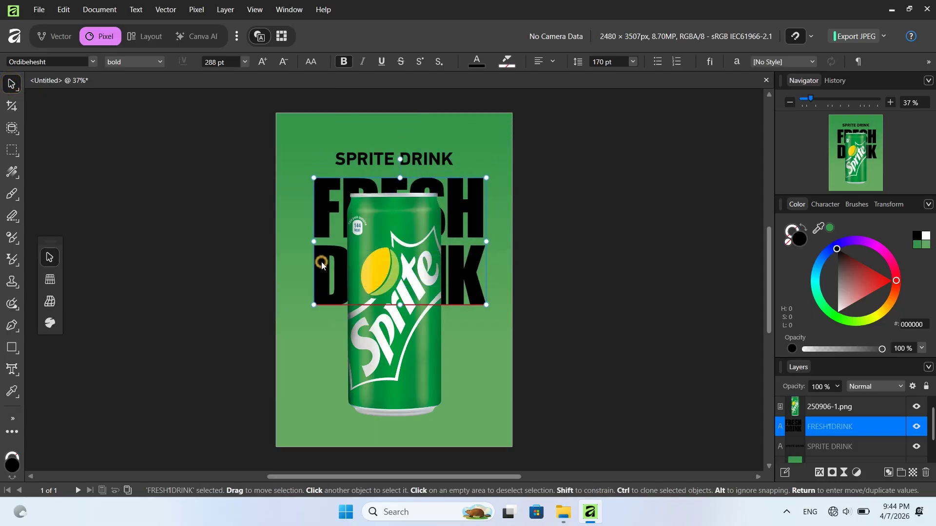
- Stretch the "FRESH DRINK" text wider and taller behind the can, to a font size of about 426 pt
left_click_drag(314, 306, 302, 312)
left_click_drag(396, 313, 395, 366)
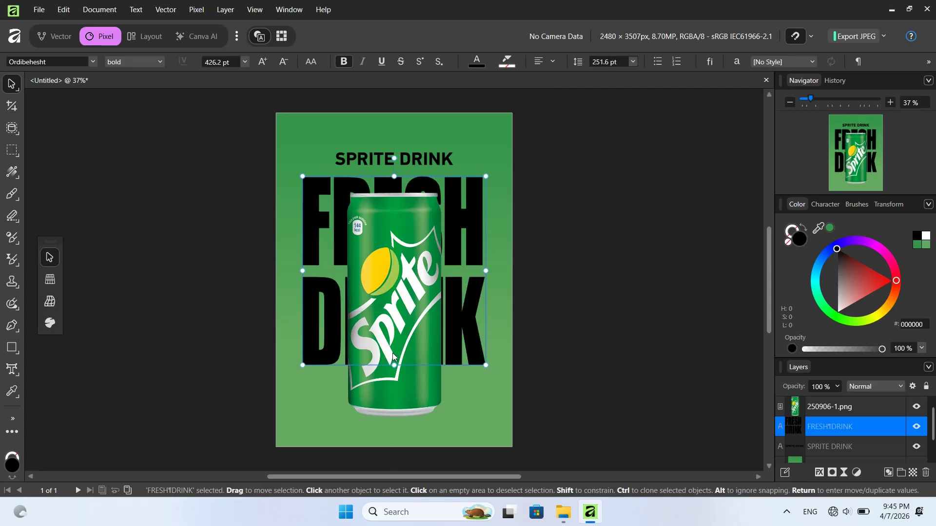
left_click(559, 339)
- Move the "SPRITE DRINK" heading down closer to "FRESH DRINK" and narrow it slightly
left_click(415, 162)
left_click_drag(414, 163, 415, 167)
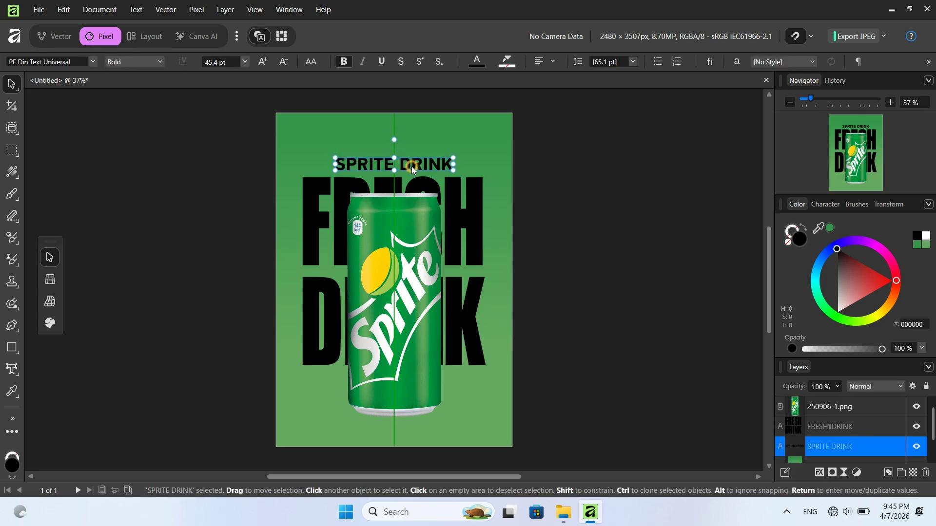
left_click_drag(411, 166, 411, 165)
mouse_move(452, 164)
left_mouse_down()
mouse_move(432, 164)
mouse_move(442, 164)
left_mouse_up()
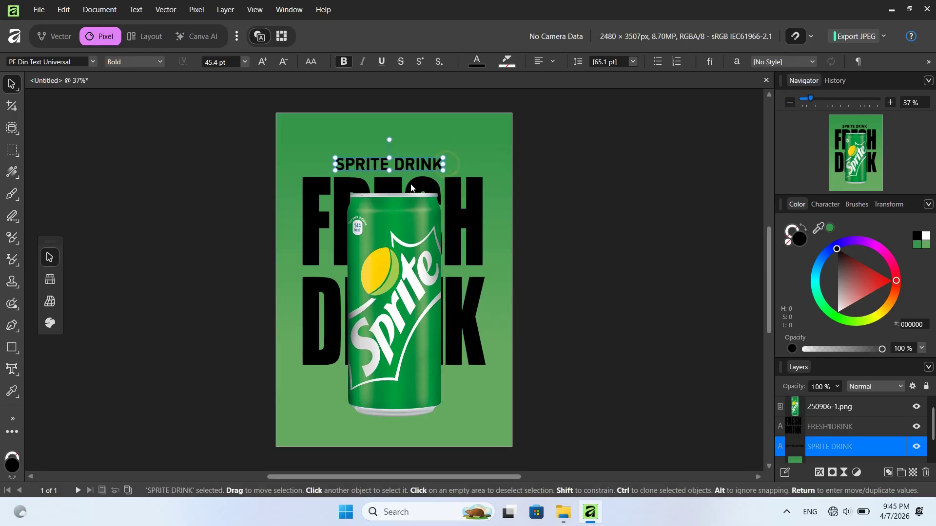
left_click(539, 259)
- Recolour the "FRESH DRINK" text with the background's light green, then lighten it to 7CBF78
left_click(474, 259)
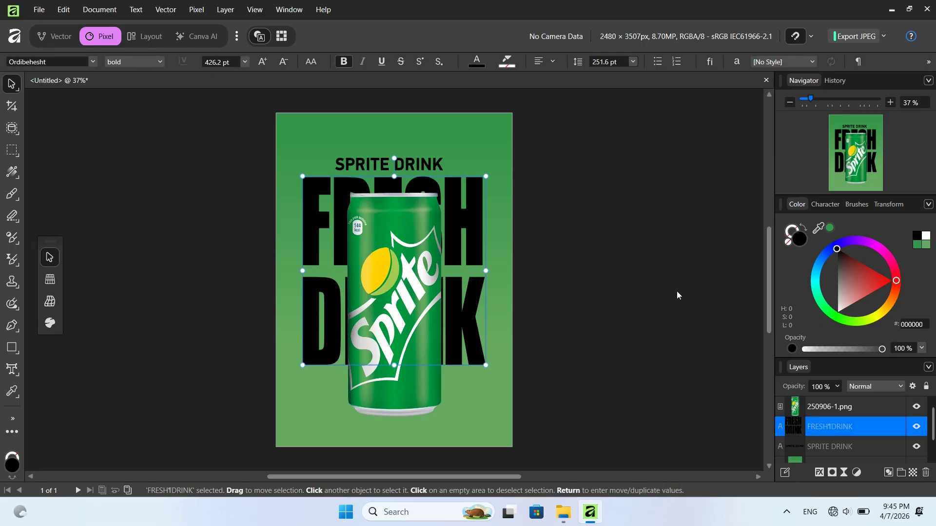
left_click_drag(820, 231, 422, 223)
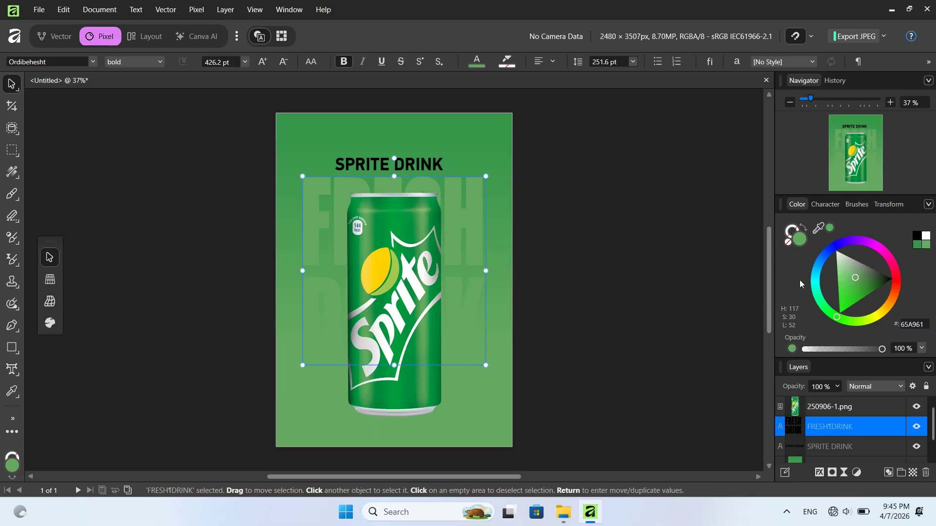
left_click_drag(855, 277, 850, 275)
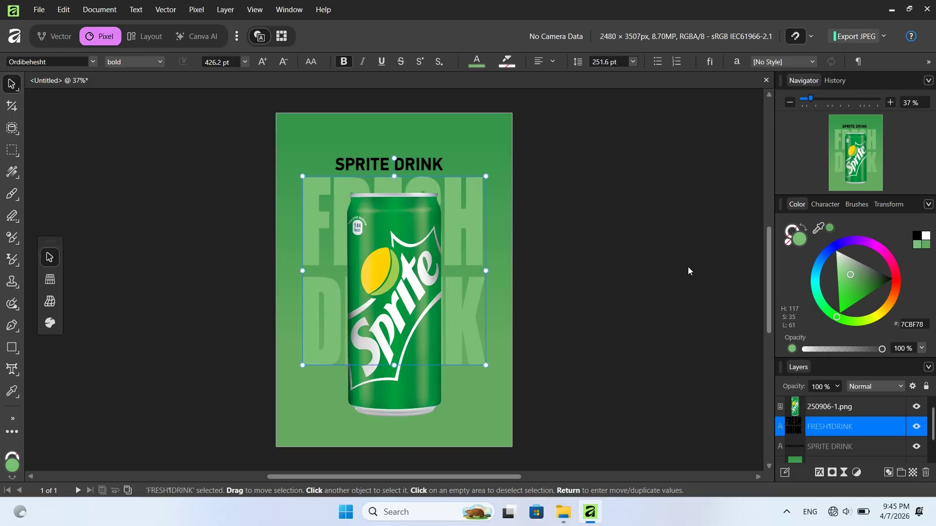
- Recolour the "SPRITE DRINK" heading with a dark green sampled from the can, adjusted to 003E1C
left_click(427, 164)
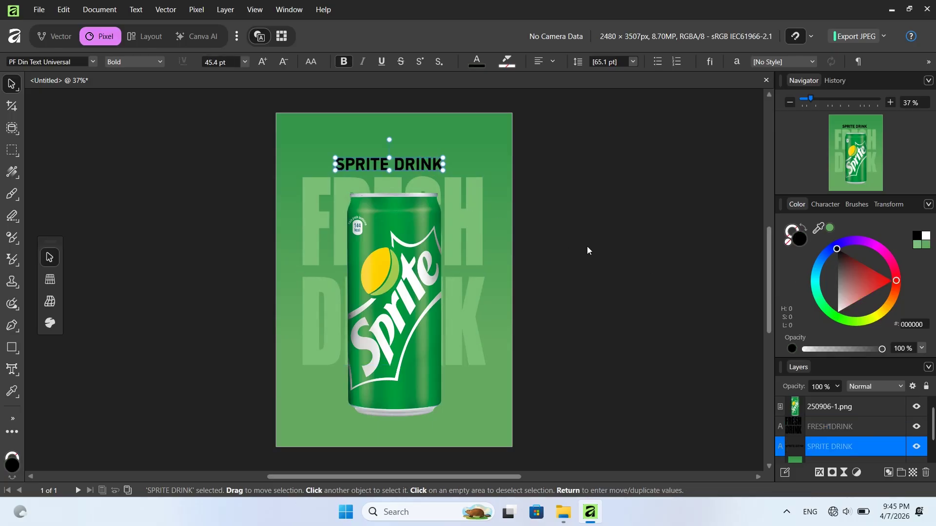
left_click_drag(817, 228, 348, 397)
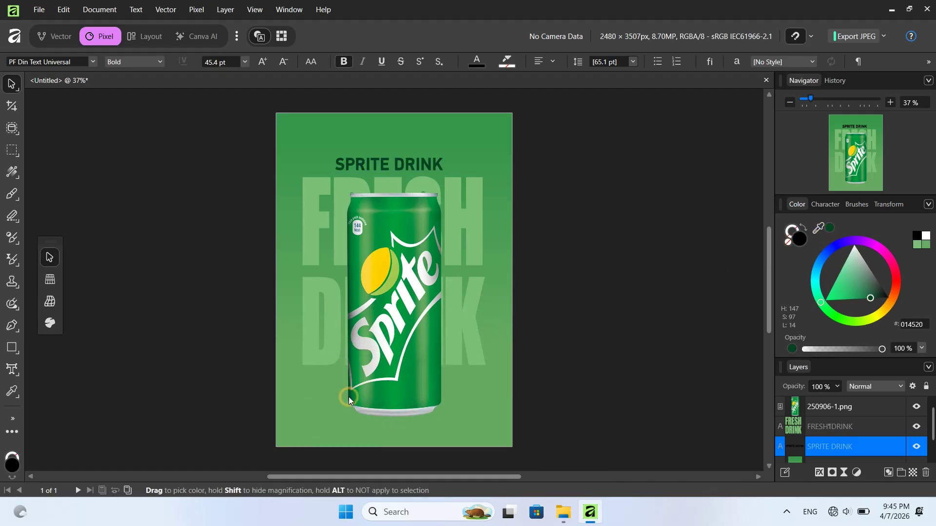
left_click_drag(875, 297, 873, 298)
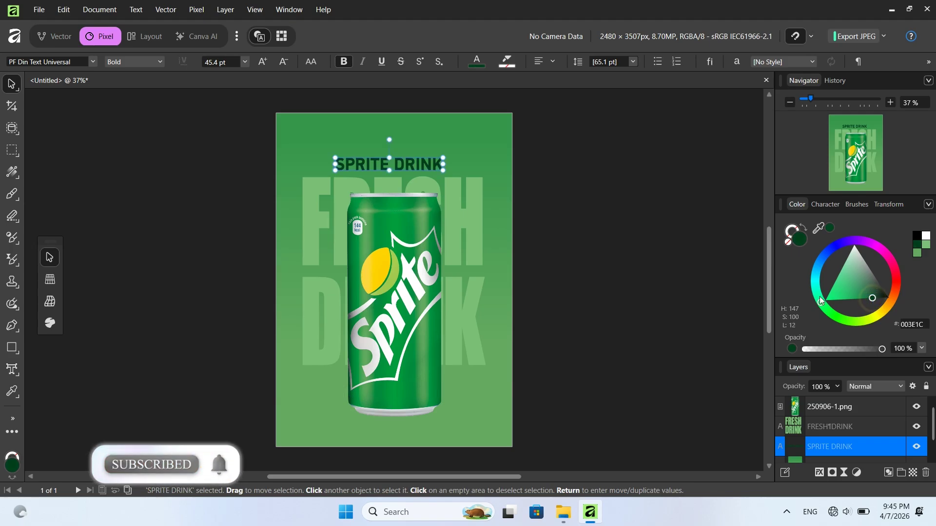
left_click(583, 320)
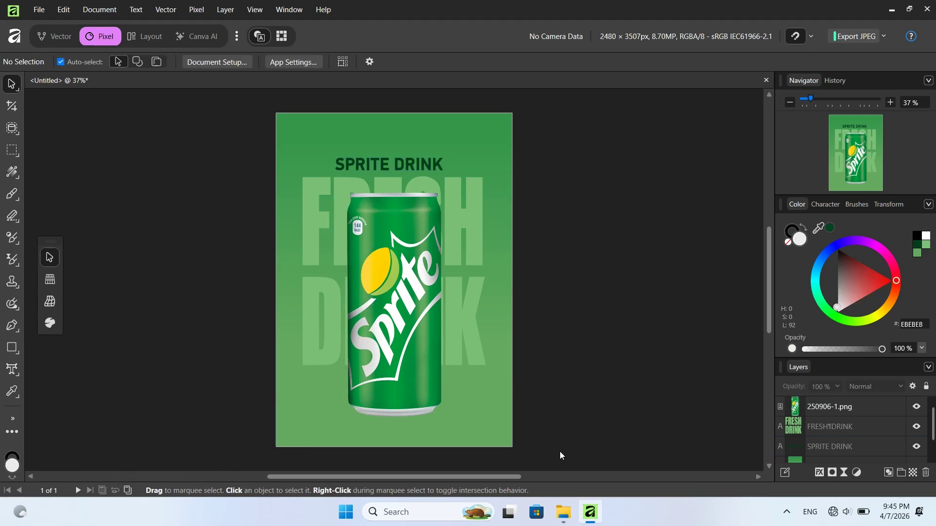
- Place Sprite-logo-01.png on the poster, scale it to about 53%, and centre it above the "SPRITE DRINK" heading
left_click(563, 516)
left_click_drag(441, 128, 457, 290)
left_click_drag(396, 134, 394, 133)
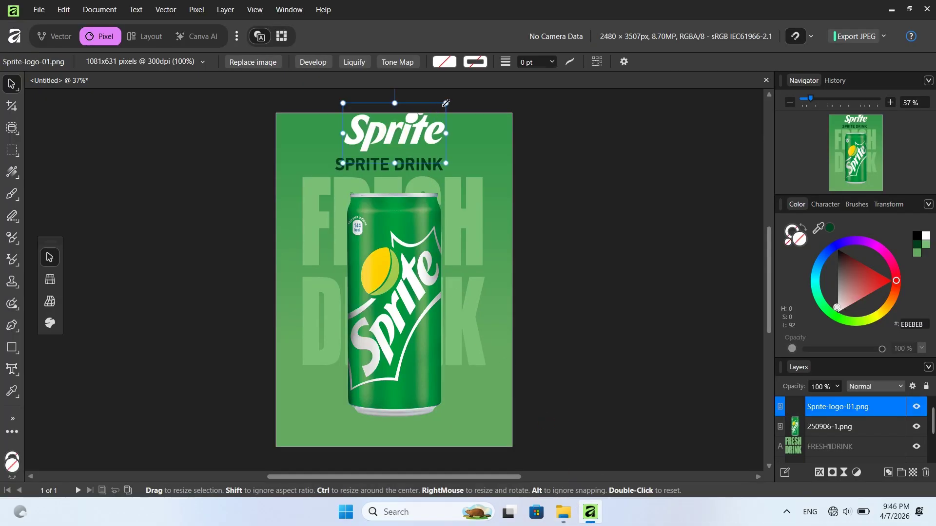
left_click_drag(445, 103, 370, 124)
left_click(394, 141)
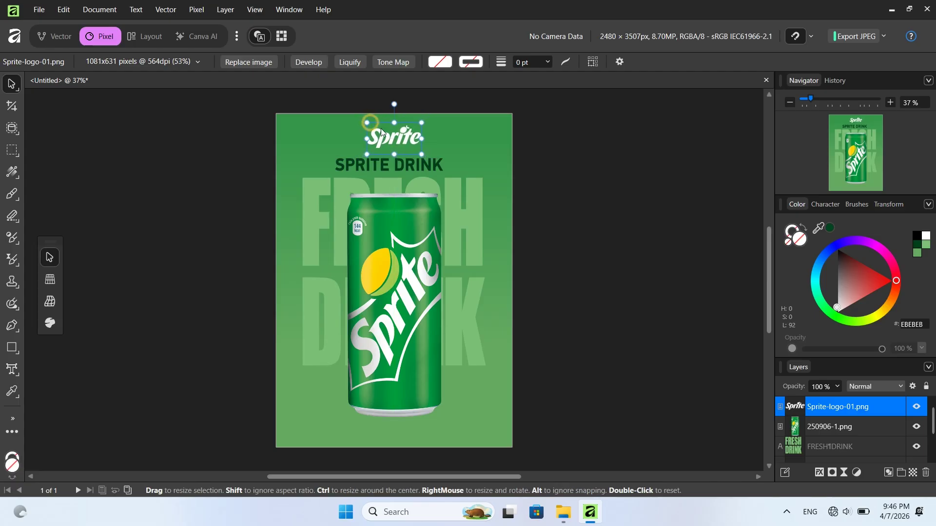
left_click(563, 178)
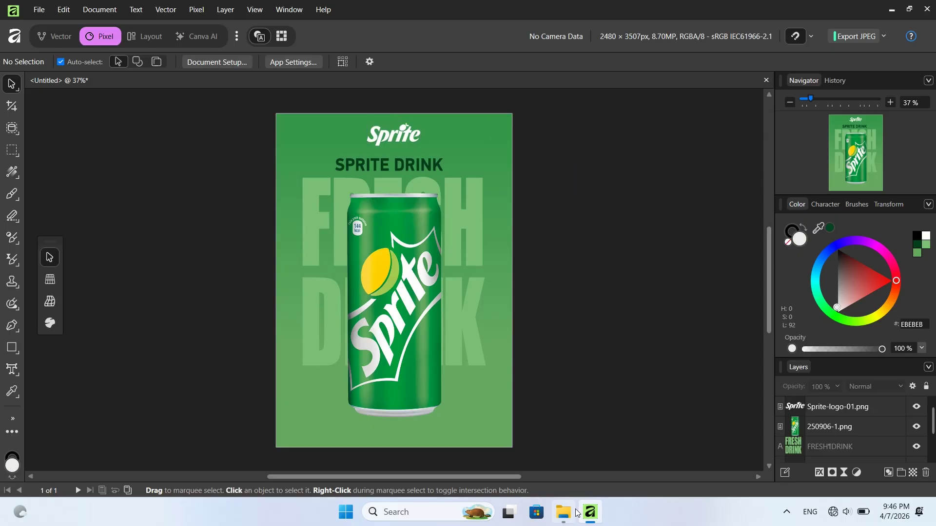
- Place Lemon-PNG-Image.png at about 77% scale in front of the can's lower left corner
mouse_move(576, 512)
left_click(531, 473)
left_click_drag(320, 144, 367, 387)
left_click_drag(425, 334, 399, 358)
left_click_drag(355, 396, 362, 387)
left_click_drag(362, 390, 360, 394)
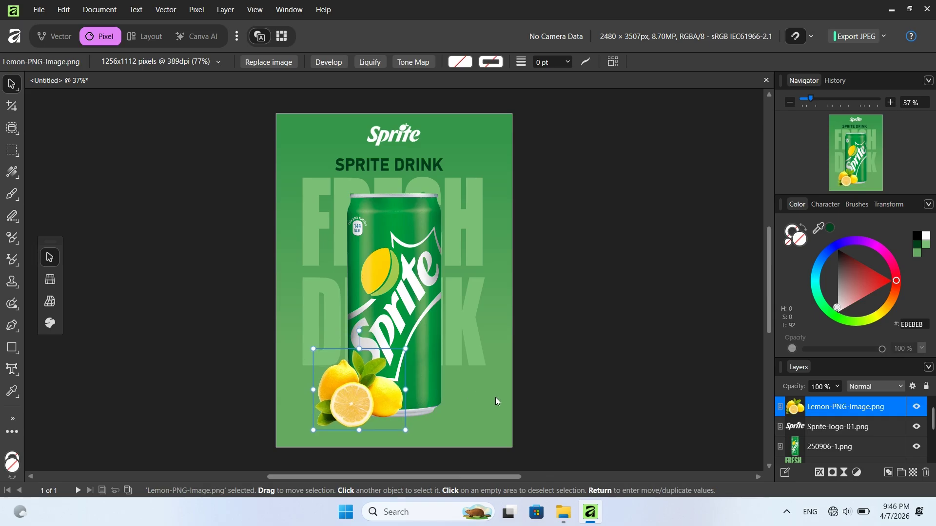
- Place the lemon slice image to the left of the can, sized to about 51 mm square
left_click(564, 519)
left_click_drag(247, 116, 521, 455)
left_click_drag(346, 234, 289, 286)
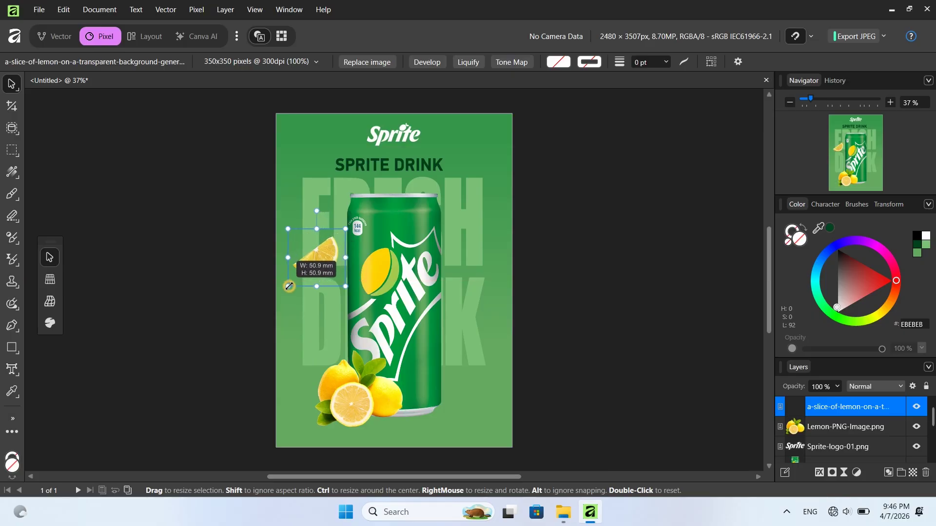
- Duplicate the lemon slice twice along the can's right side, scaling the lower copy to about 145%
key("alt")
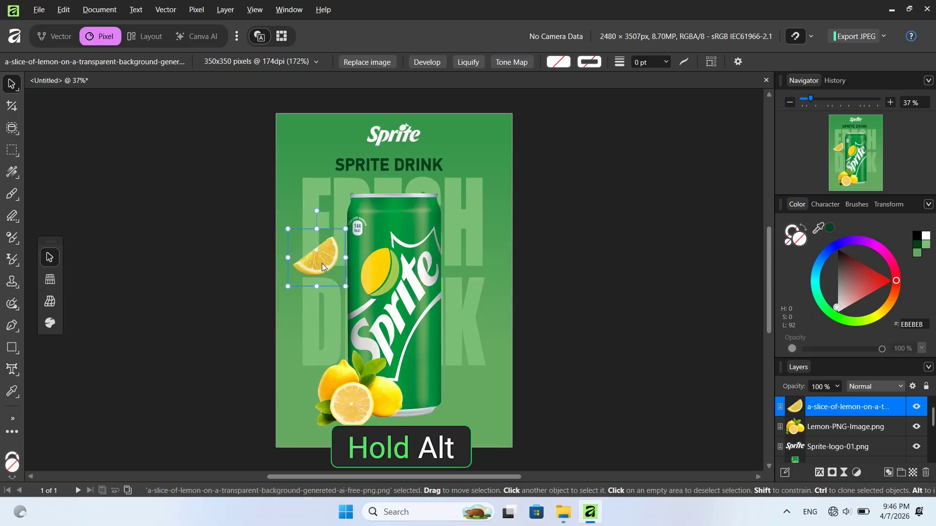
left_click_drag(322, 264, 476, 263)
key("alt")
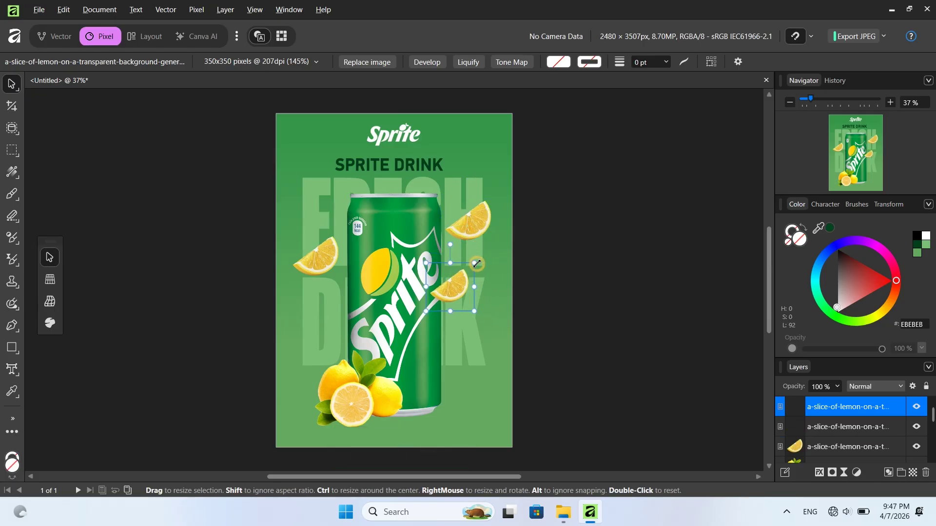
- Shrink the upper right lemon slice and reposition it beside the can's upper right side
left_click(484, 224)
left_click_drag(501, 198, 423, 278)
left_click_drag(459, 232, 464, 226)
left_click(514, 268)
- Rotate the left lemon slice, move it against the can's edge, and place its layer behind the can
left_click(328, 262)
left_click_drag(293, 276, 302, 310)
left_click_drag(327, 268, 341, 277)
left_click_drag(827, 448, 825, 437)
left_click(592, 354)
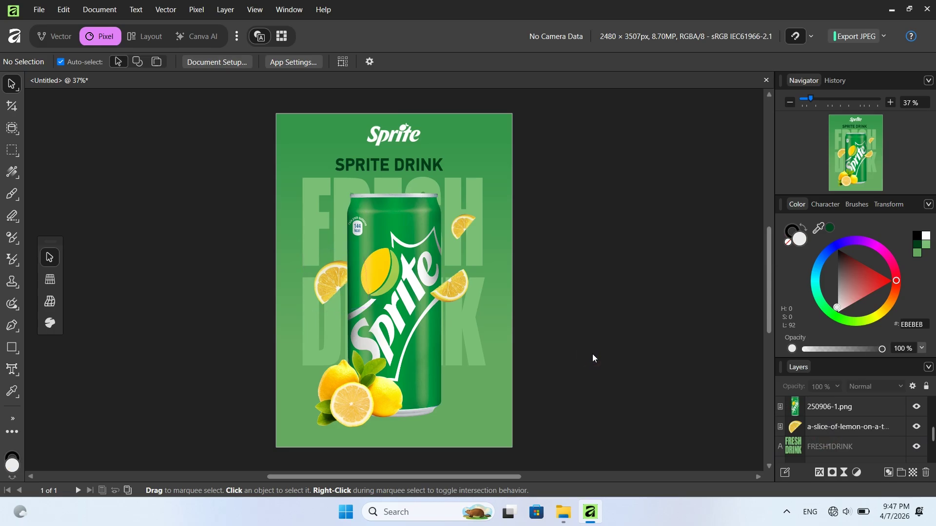
- Place the lemon leaf image at the can's upper left, resized and rotated, and shift the left lemon slice down
left_click(563, 512)
left_click_drag(375, 114, 543, 467)
left_click_drag(316, 214, 281, 257)
left_click_drag(306, 179, 338, 240)
left_click(332, 298)
left_click_drag(332, 299, 332, 309)
- Duplicate the leaf twice at the can's lower right, making the copies smaller and rotating them differently
left_click_drag(328, 228, 438, 390)
left_click_drag(428, 336, 440, 366)
left_click_drag(502, 321, 481, 330)
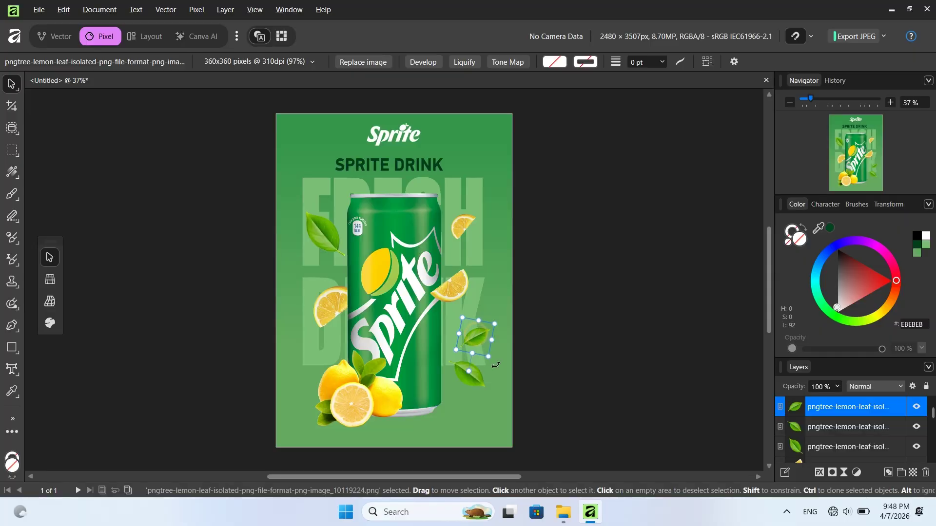
left_click(550, 401)
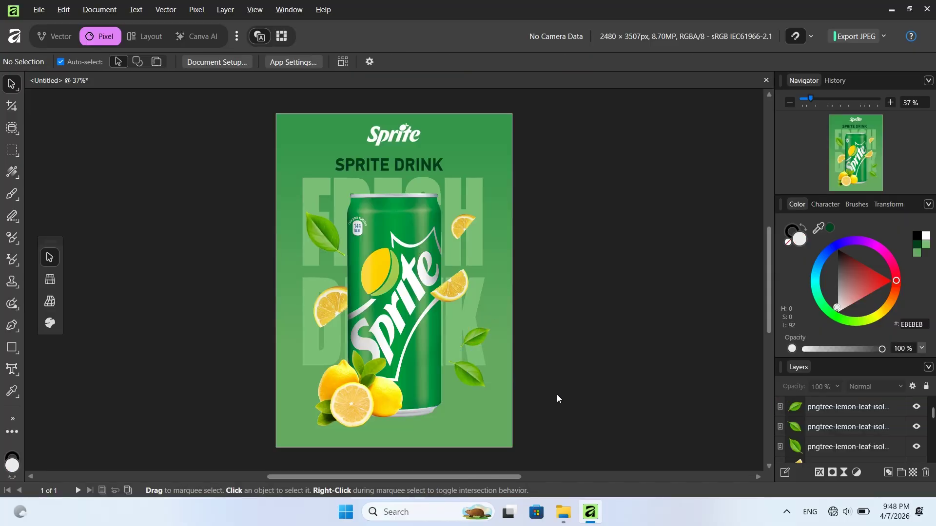
- Draw a circle over the lower half of the can with the Ellipse tool
right_click(17, 350)
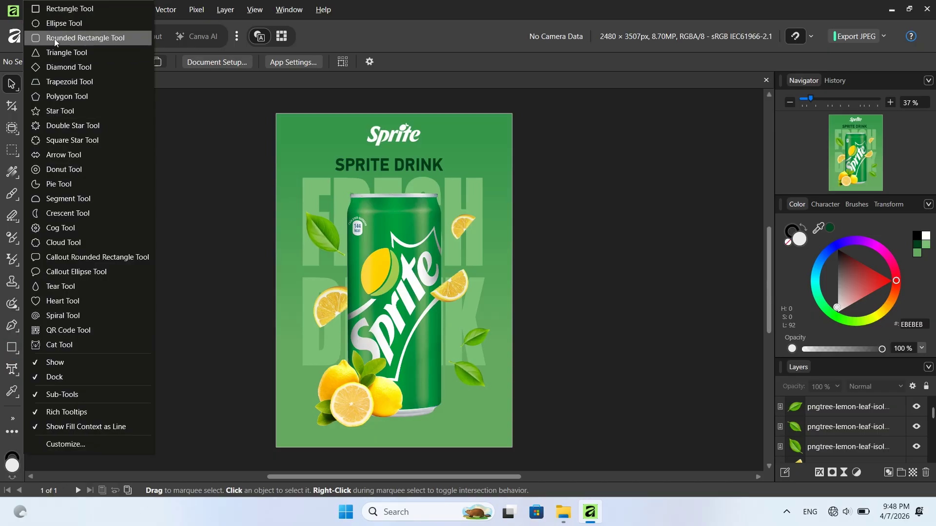
left_click(53, 23)
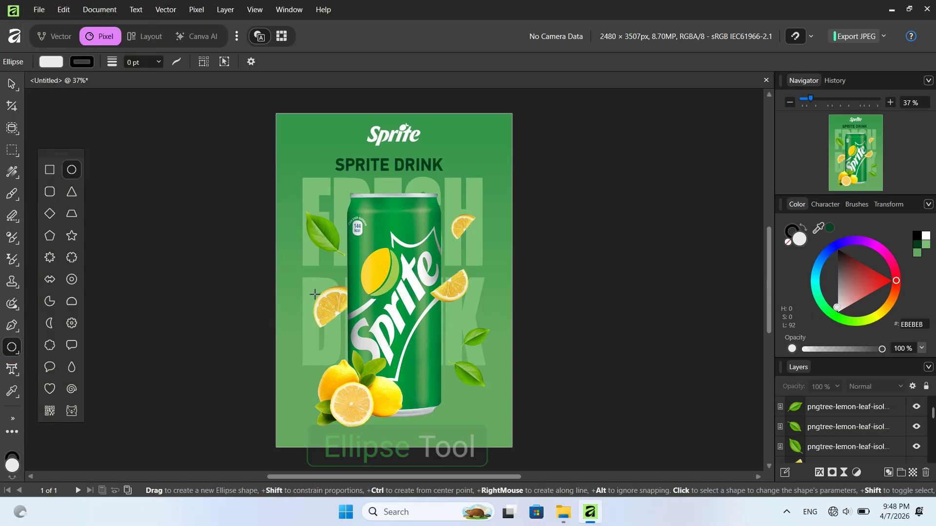
left_click_drag(337, 281, 447, 388)
- Fill the circle with the light green 65A961 sampled from the lower background
left_click(257, 249)
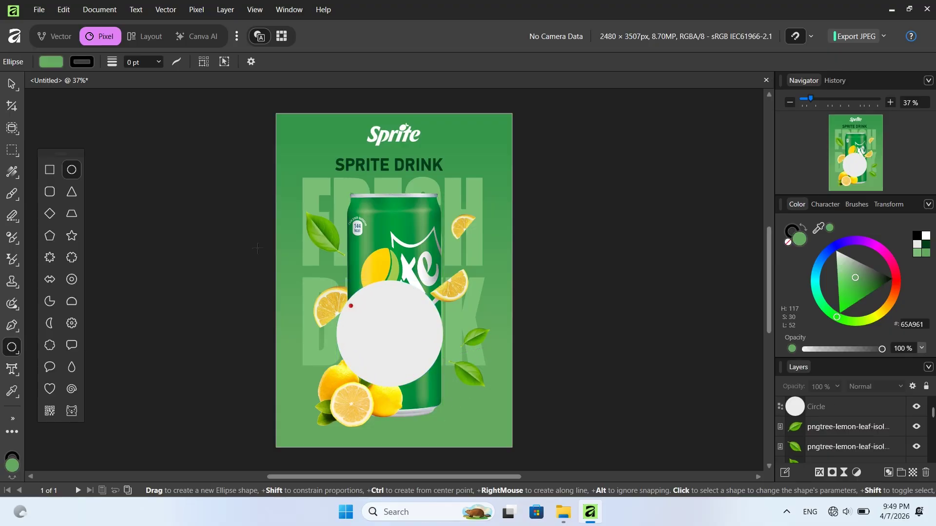
left_click(11, 84)
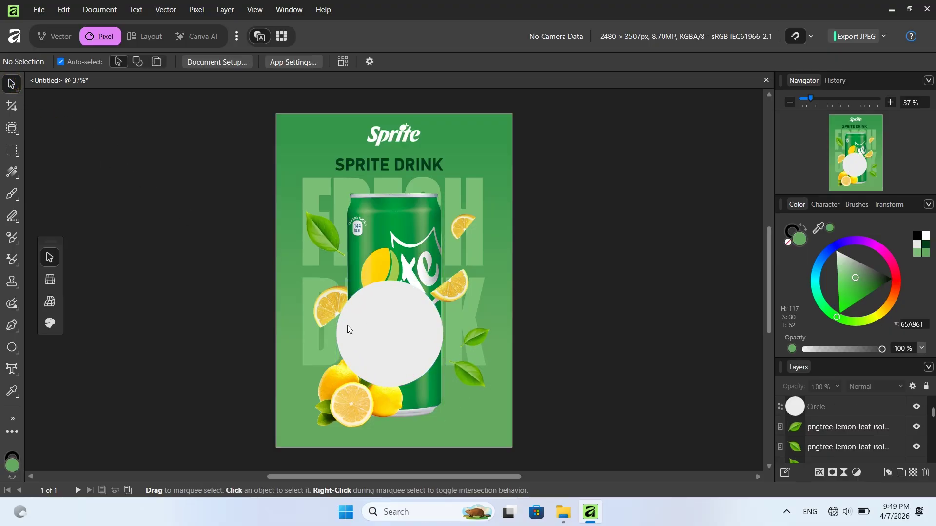
left_click(378, 329)
left_click_drag(819, 227, 458, 416)
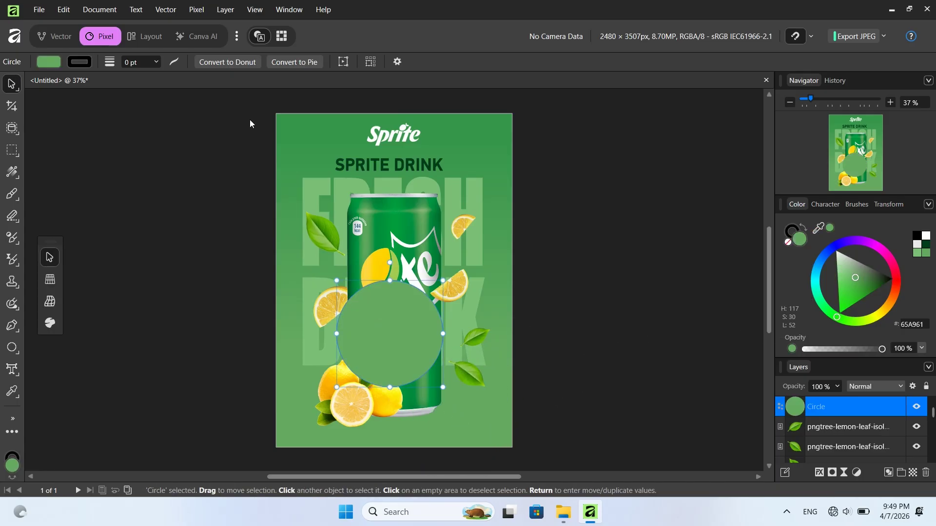
- Apply a Gaussian Blur with a 100 px radius to the green circle
left_click(196, 9)
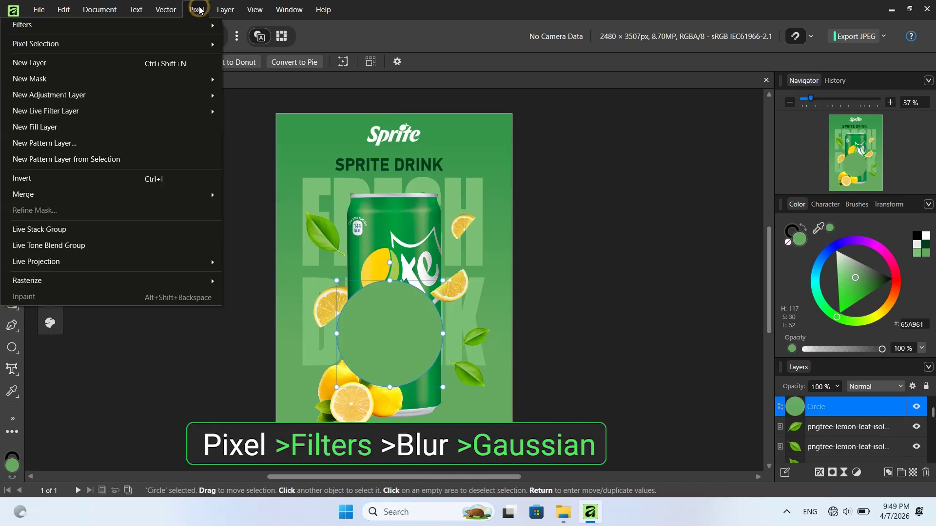
mouse_move(197, 28)
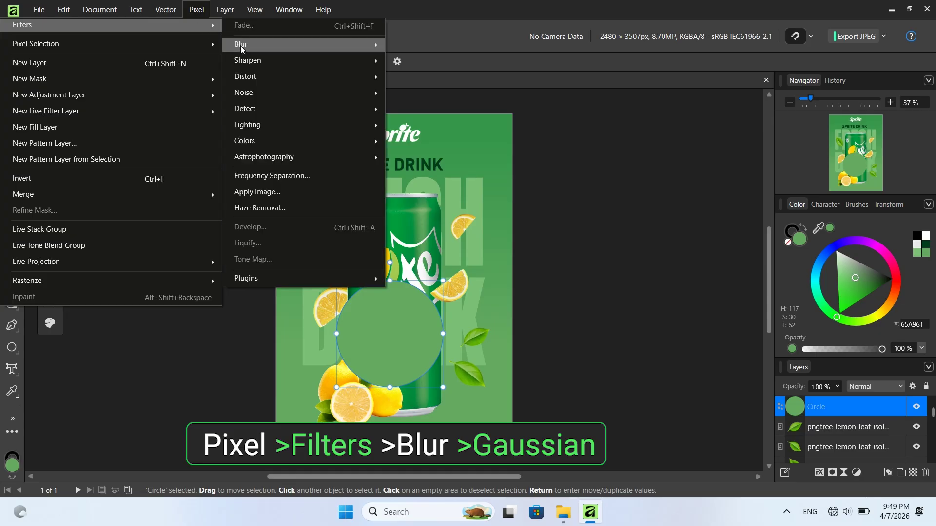
mouse_move(241, 44)
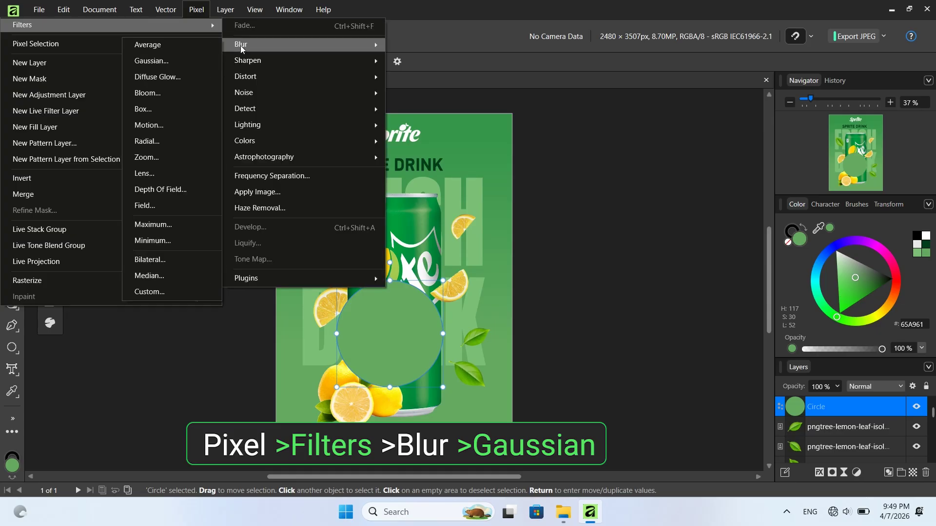
left_click(161, 61)
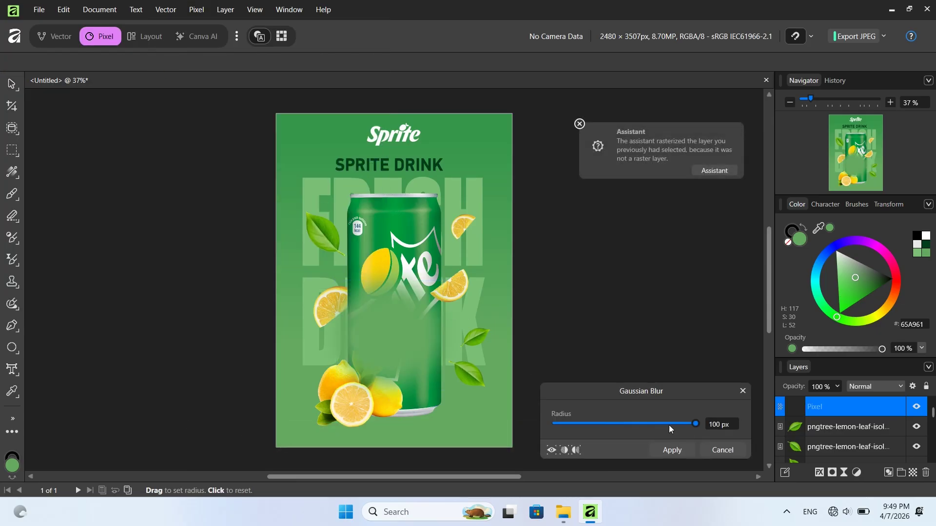
left_click(673, 450)
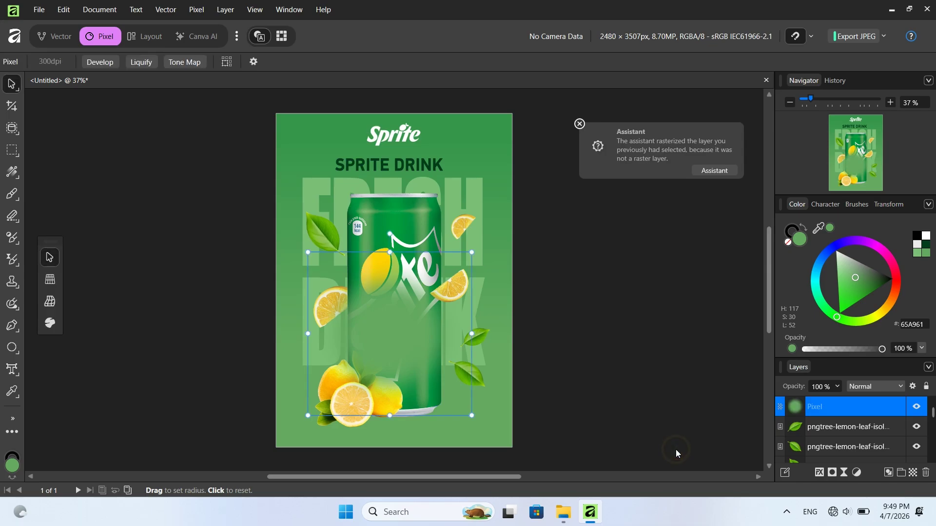
- Enlarge the blurred circle to nearly the poster's width and centre it horizontally over the can's lower part
left_click_drag(313, 255, 271, 232)
left_click_drag(371, 301, 388, 322)
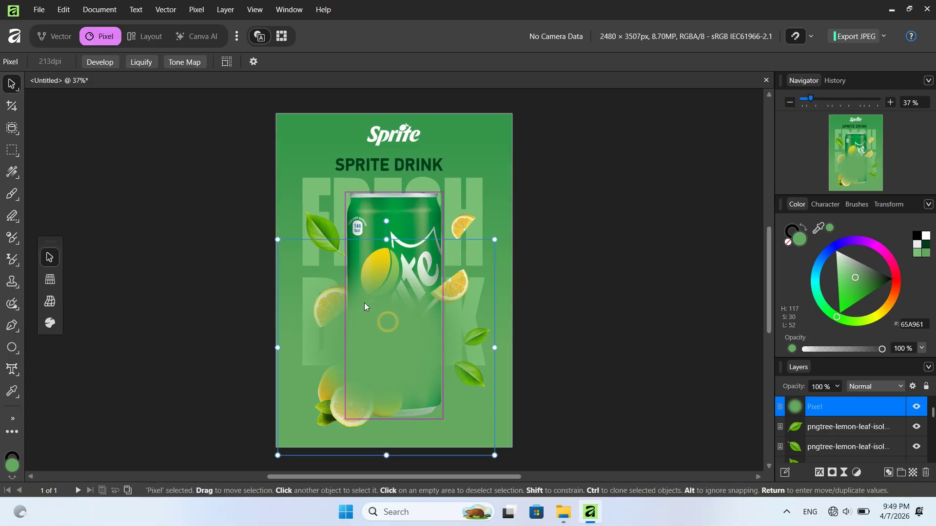
left_click_drag(278, 239, 267, 236)
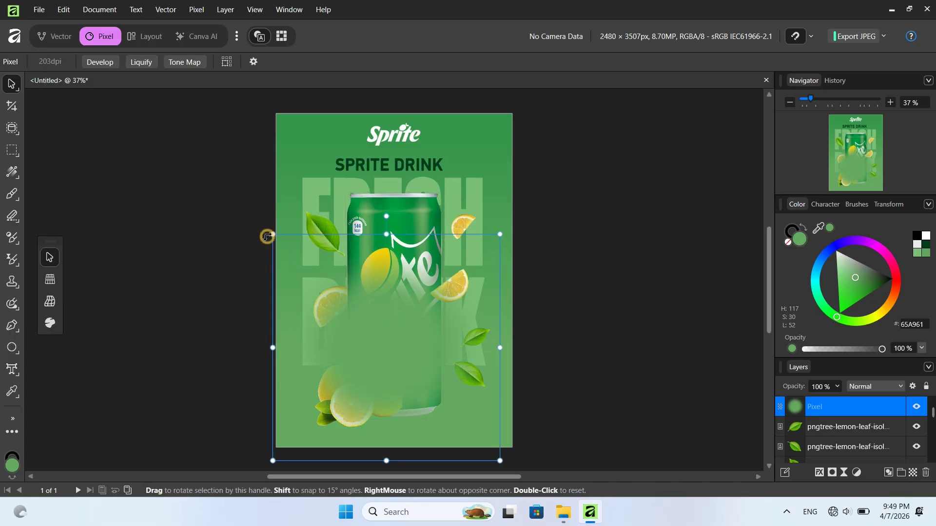
left_click_drag(391, 316, 396, 318)
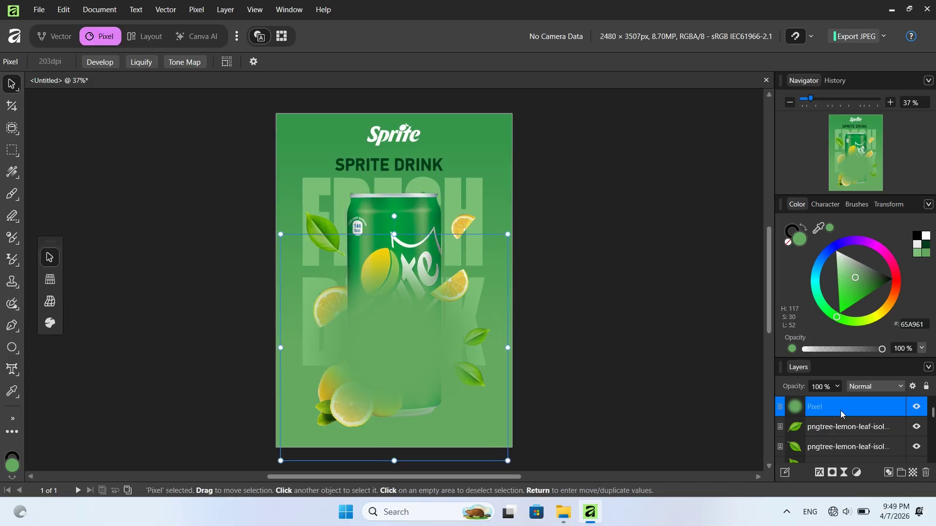
- Move the blurred circle's layer behind the can and left lemon slice, above the "FRESH DRINK" text, and enlarge it slightly
left_click_drag(826, 413, 824, 456)
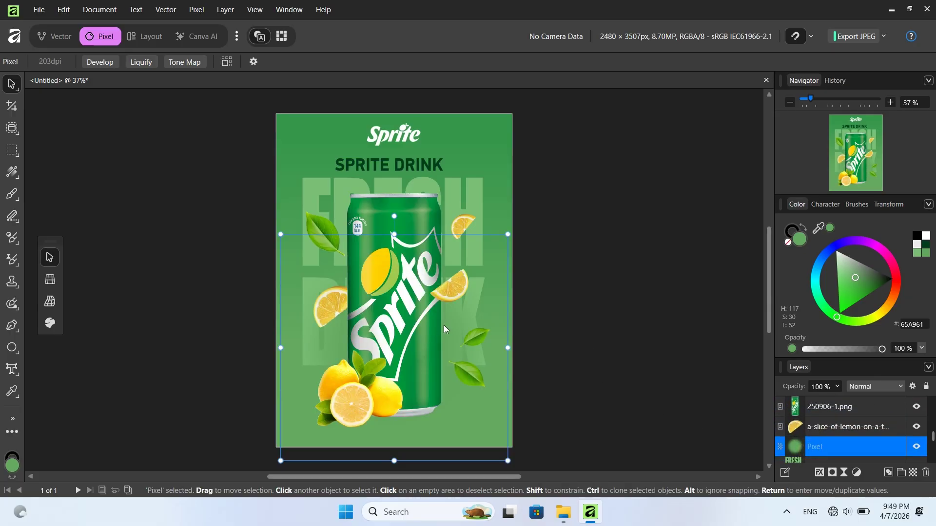
mouse_move(446, 326)
left_mouse_down()
mouse_move(449, 340)
mouse_move(448, 329)
left_mouse_up()
left_click_drag(286, 234, 273, 224)
left_click(273, 223)
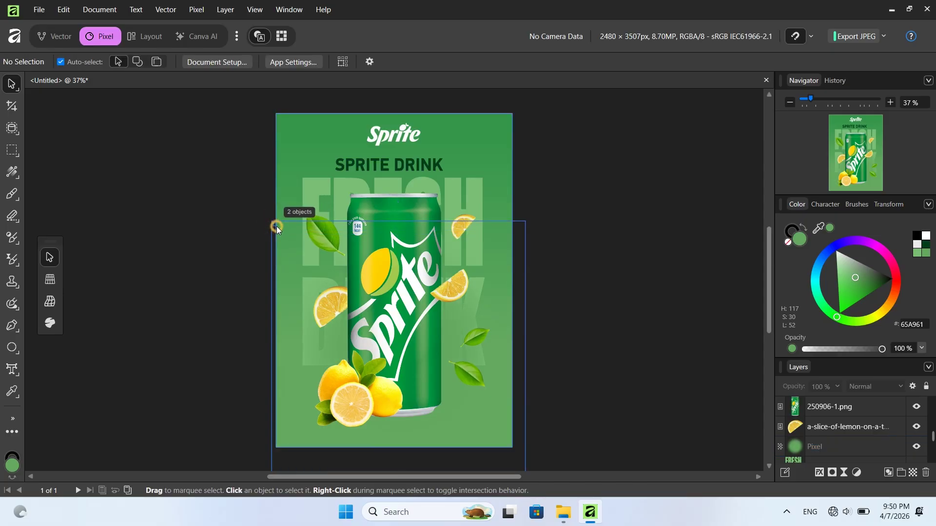
- Paint one black dab under the can with the Round Soft Brush flattened to a thin ellipse and sized 495.2 px
left_click(277, 226)
left_click(212, 358)
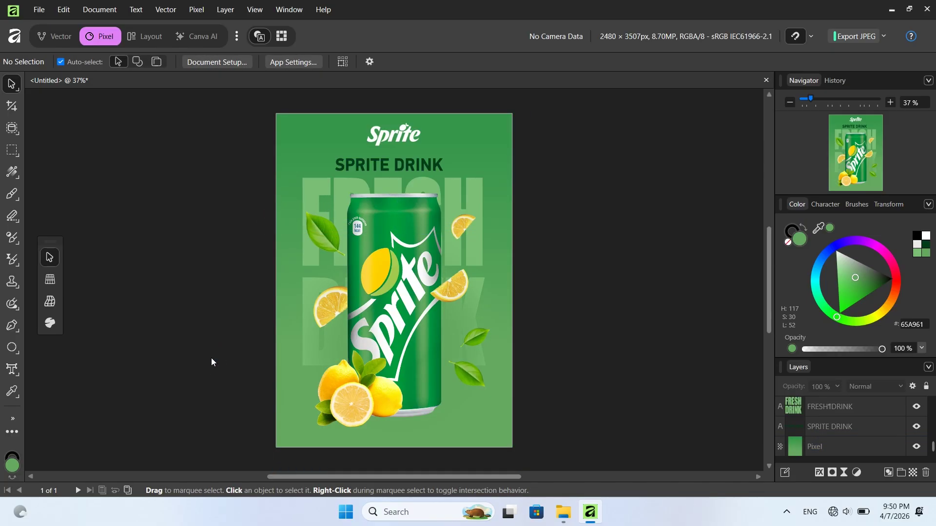
left_click(16, 197)
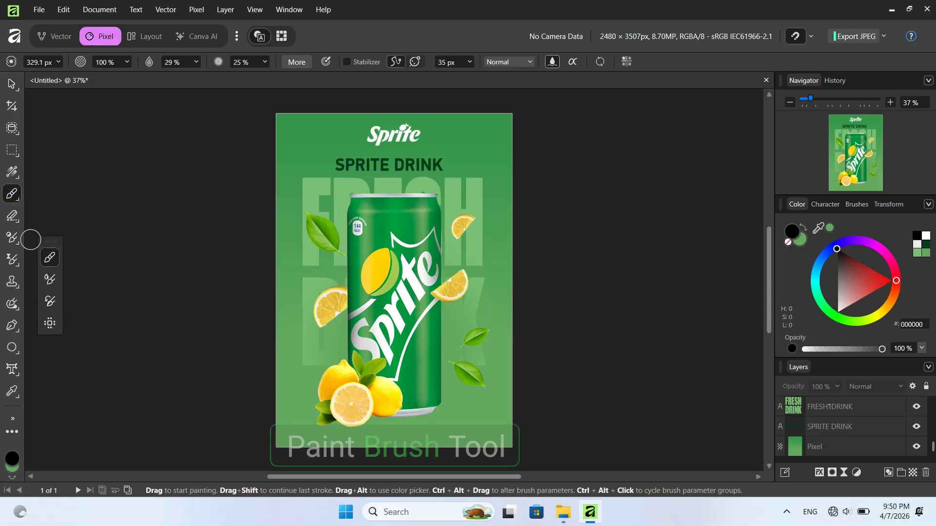
right_click(402, 382)
mouse_move(258, 80)
left_mouse_down()
mouse_move(278, 107)
mouse_move(280, 97)
mouse_move(257, 96)
left_mouse_up()
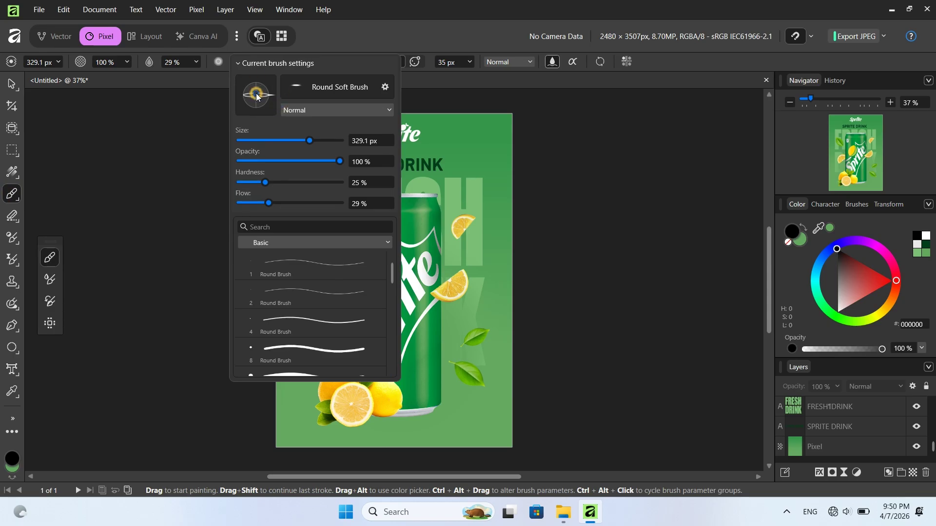
left_click(322, 141)
left_click(417, 411)
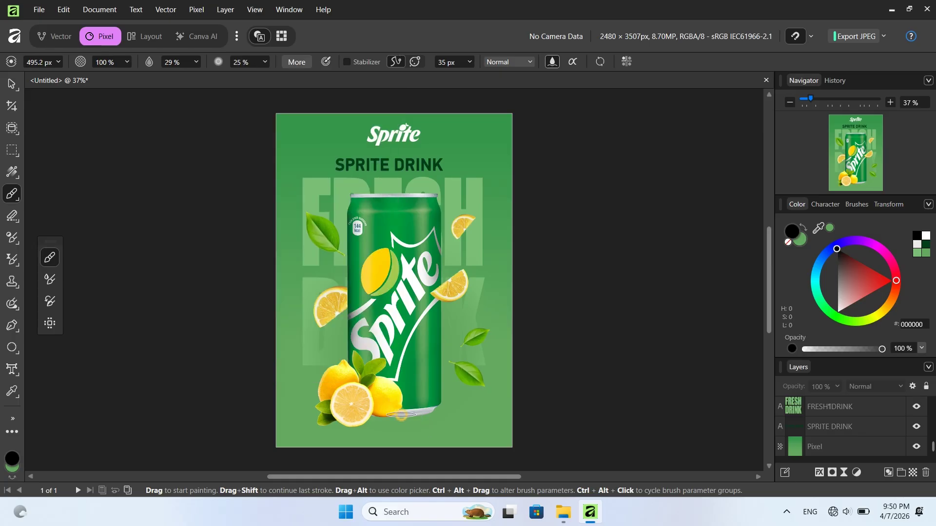
left_click(404, 414)
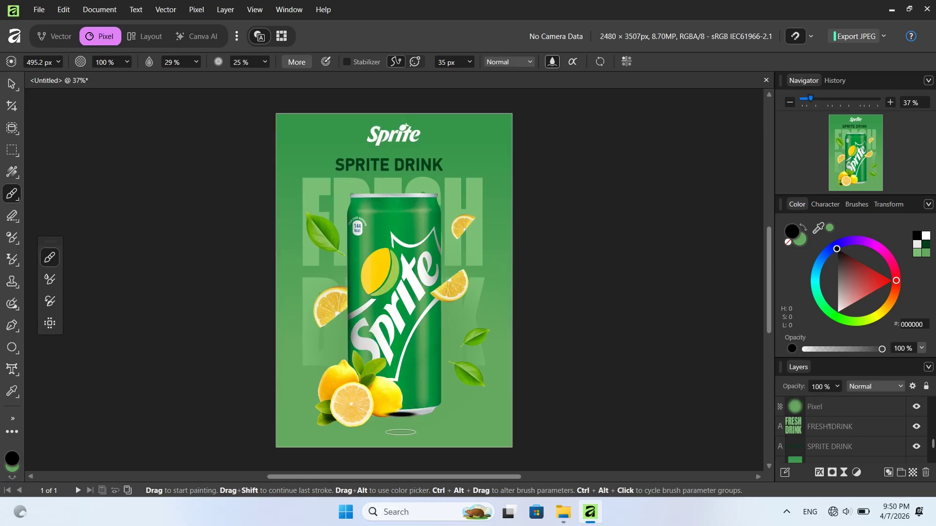
- Stretch the black dab to about the poster's width as a flat shadow under the can and lower its layer opacity to 66%
left_click(14, 86)
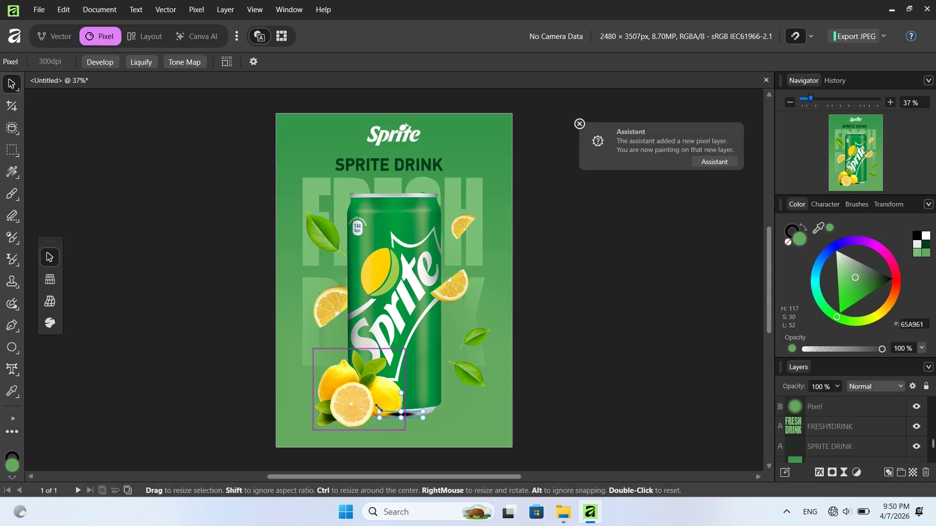
left_click_drag(375, 405, 275, 386)
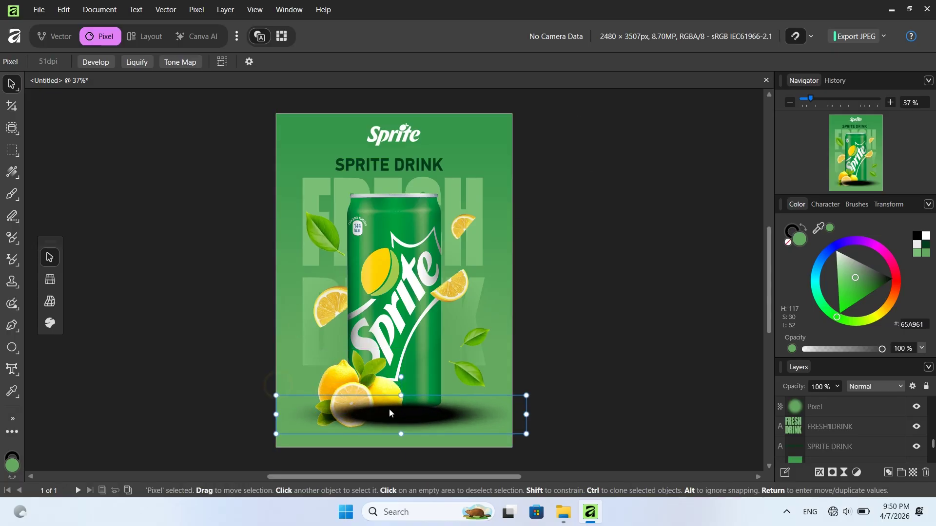
left_click_drag(401, 394, 430, 421)
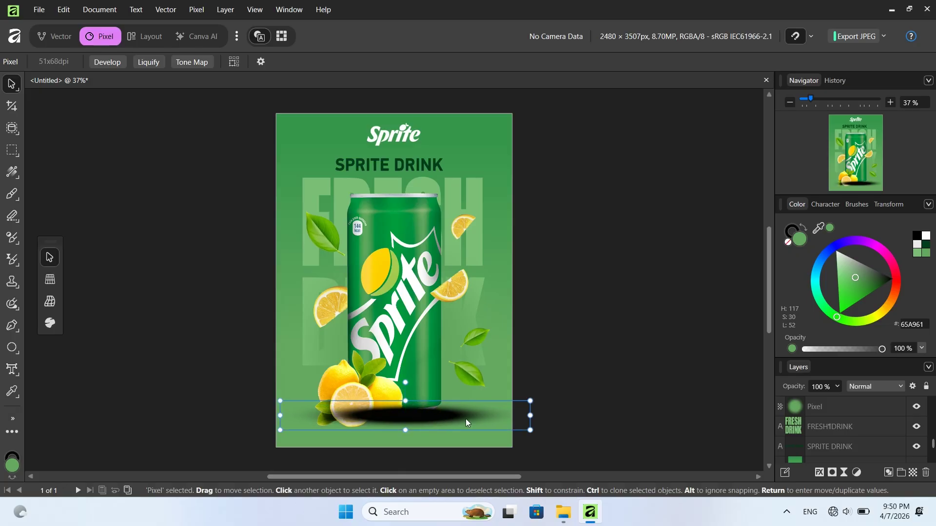
left_click(836, 387)
left_click_drag(827, 399, 810, 399)
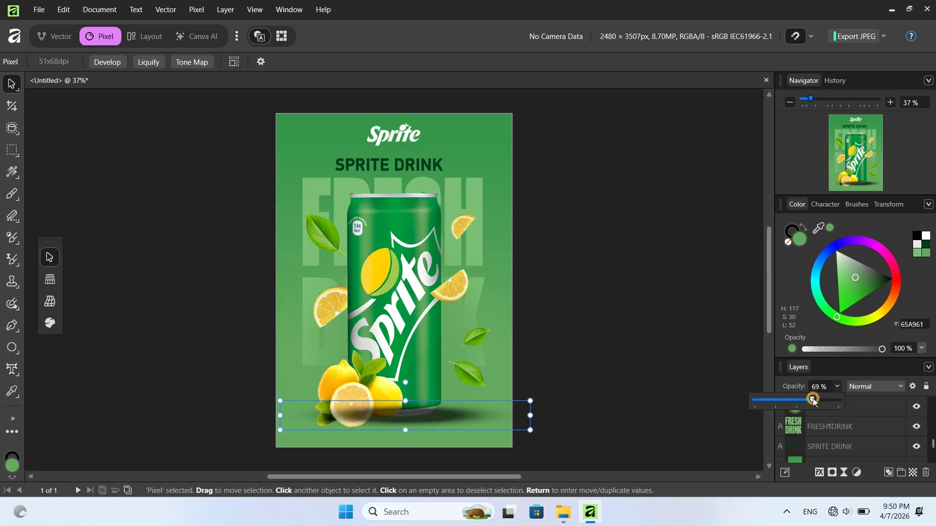
- Duplicate the can's shadow, place the copy under the lemon cluster and narrow it from both ends to fit the lemons
key("alt")
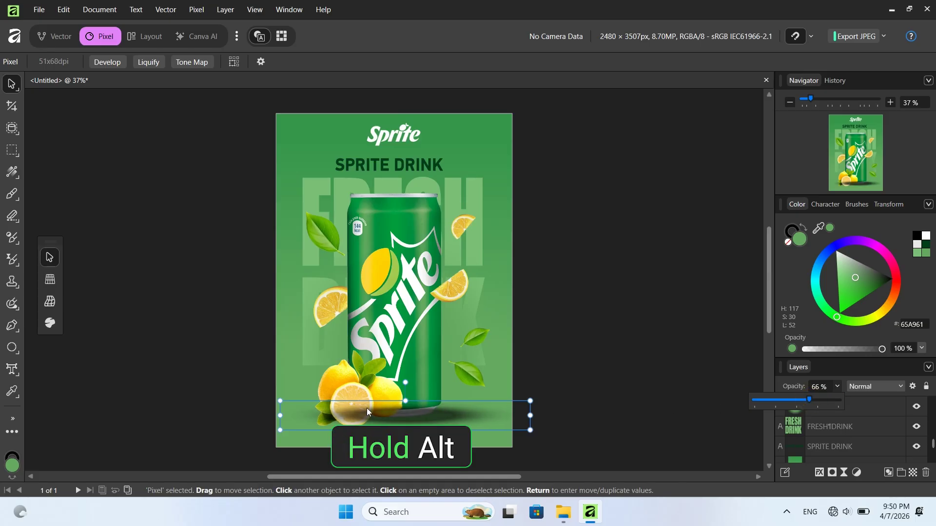
left_click_drag(432, 415, 379, 423)
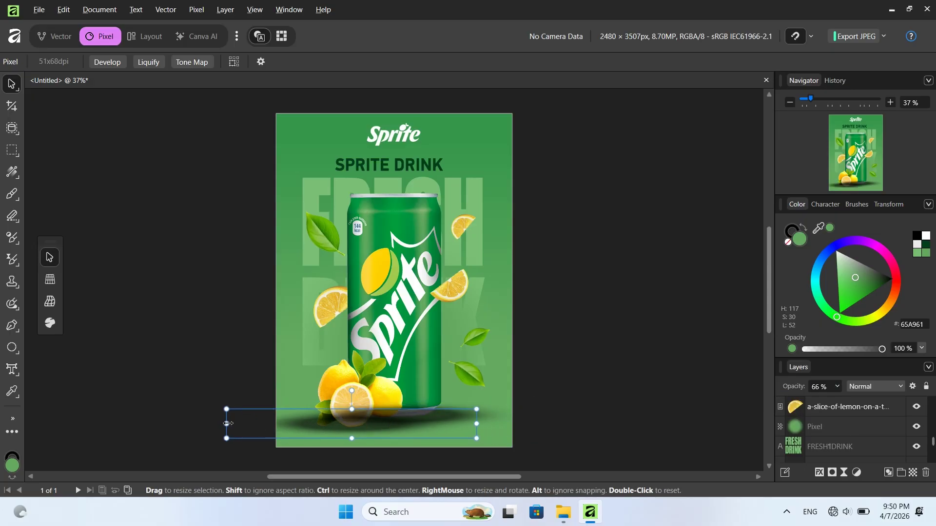
left_click_drag(227, 423, 267, 424)
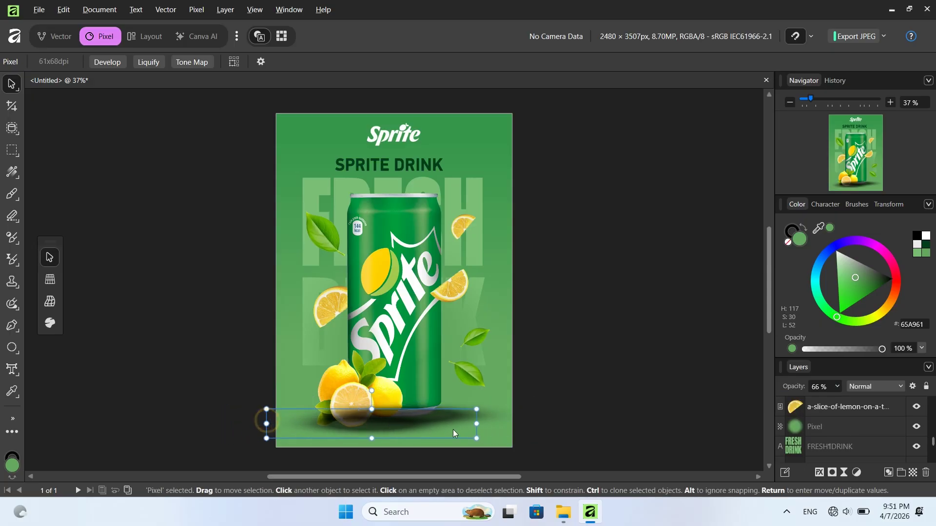
left_click_drag(474, 423, 423, 417)
left_click_drag(362, 417, 372, 420)
- Move the lemon shadow's layer behind the lemon cluster and the can shadow's layer behind the can
scroll(933, 442, "down", 5)
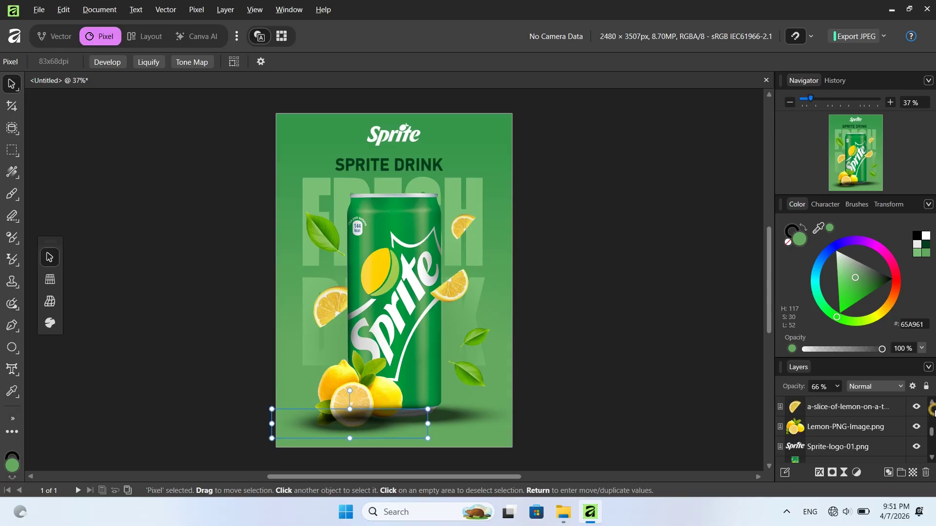
mouse_move(803, 407)
left_mouse_down()
mouse_move(812, 465)
mouse_move(810, 441)
left_mouse_up()
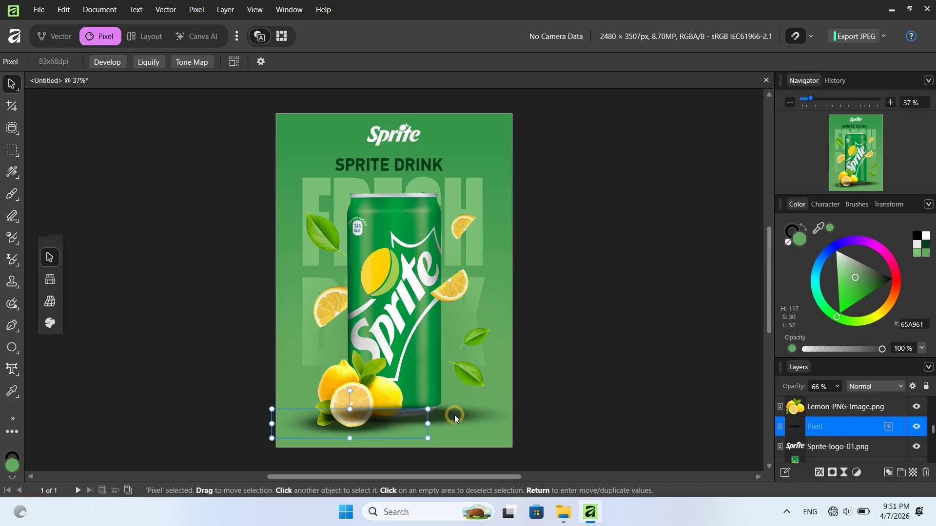
key("ctrl+z")
left_click_drag(816, 409, 814, 449)
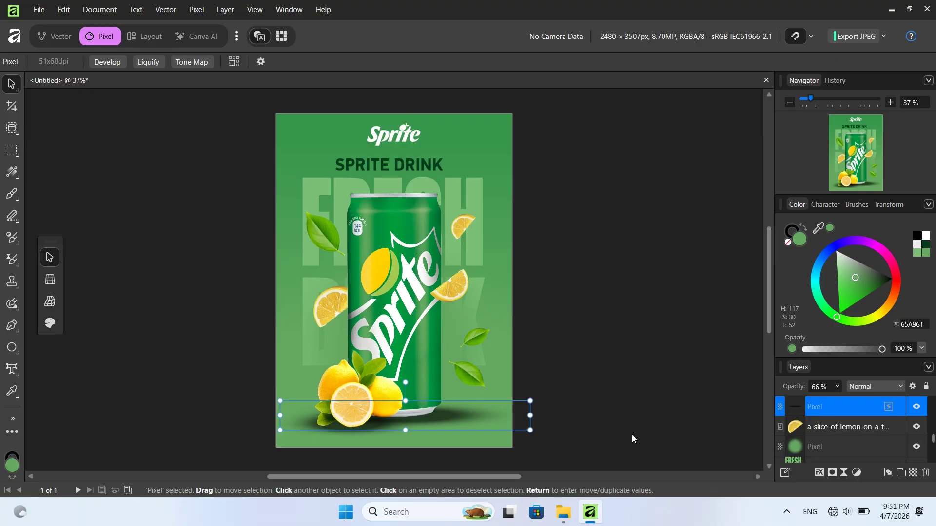
- Lower the can shadow's layer opacity to 44% and the lemon shadow's to about 50%
left_click(833, 385)
left_click_drag(828, 401, 821, 401)
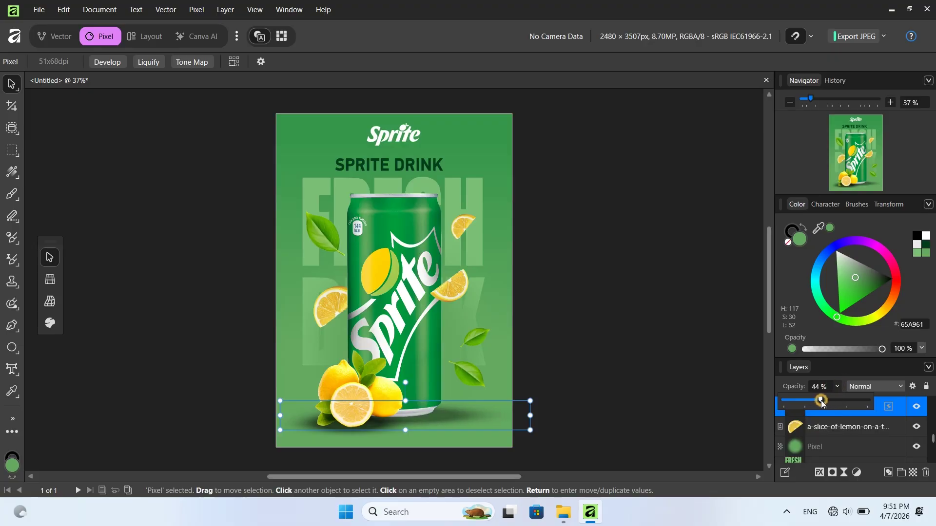
left_click(650, 408)
left_click(309, 425)
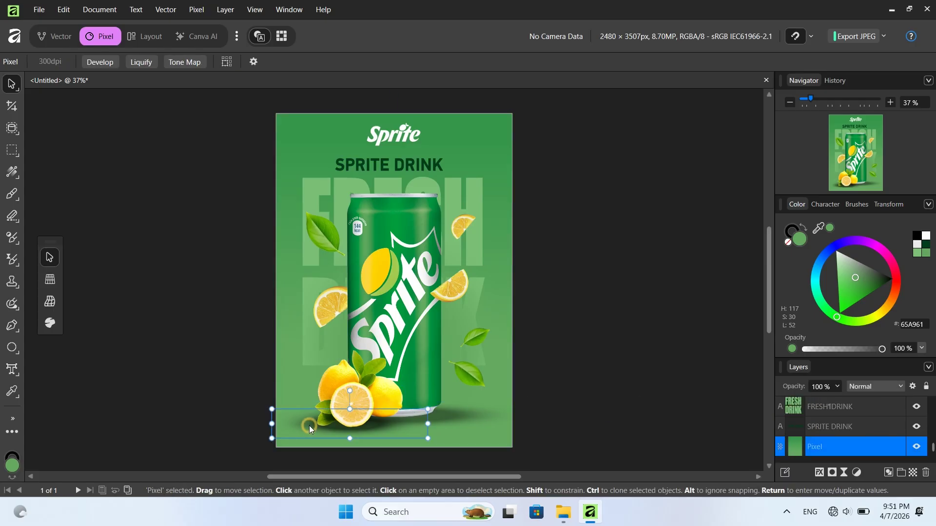
left_click(837, 387)
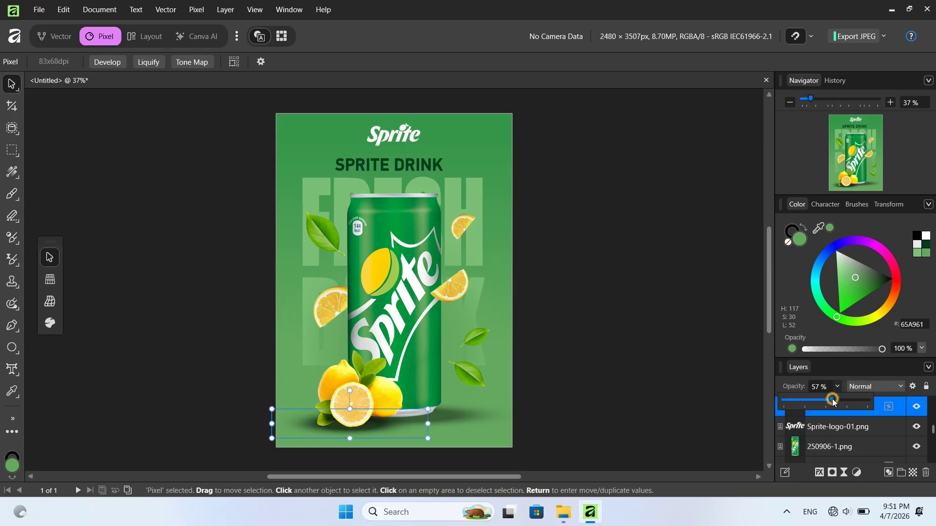
left_click_drag(832, 400, 824, 400)
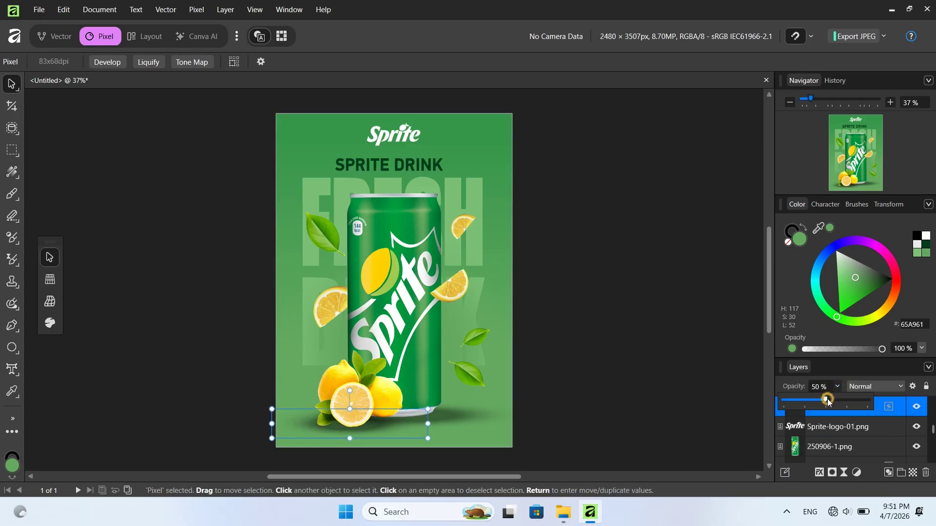
left_click(586, 385)
- Nudge the lemon cluster slightly downward over its shadow and deselect it
left_click(378, 400)
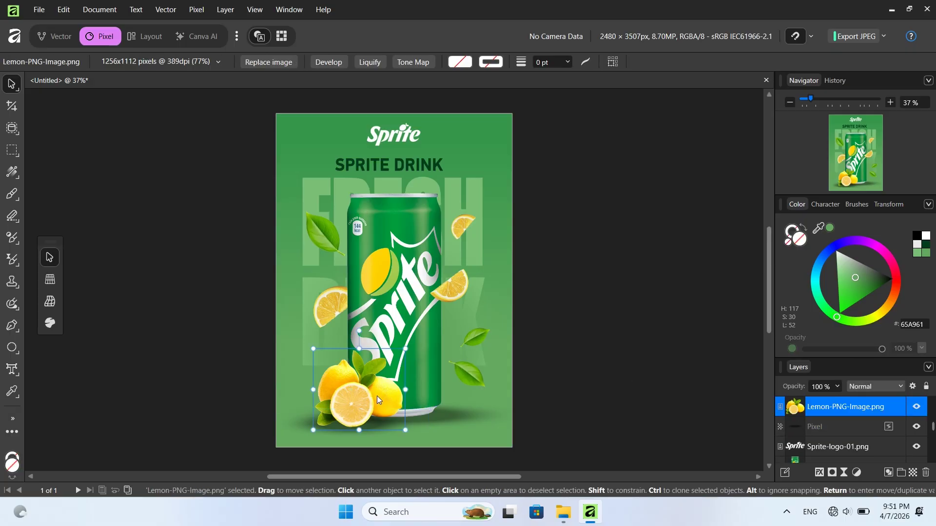
left_click_drag(377, 396, 379, 396)
left_click(603, 368)
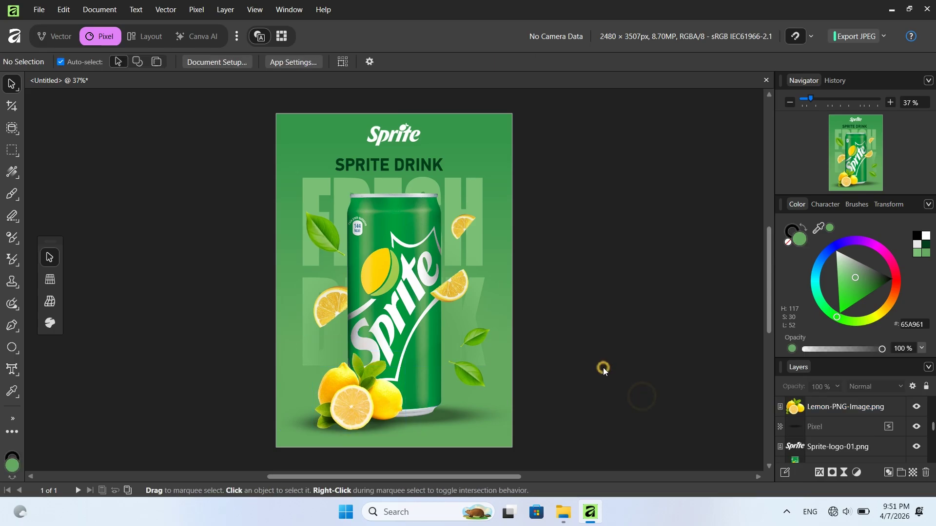